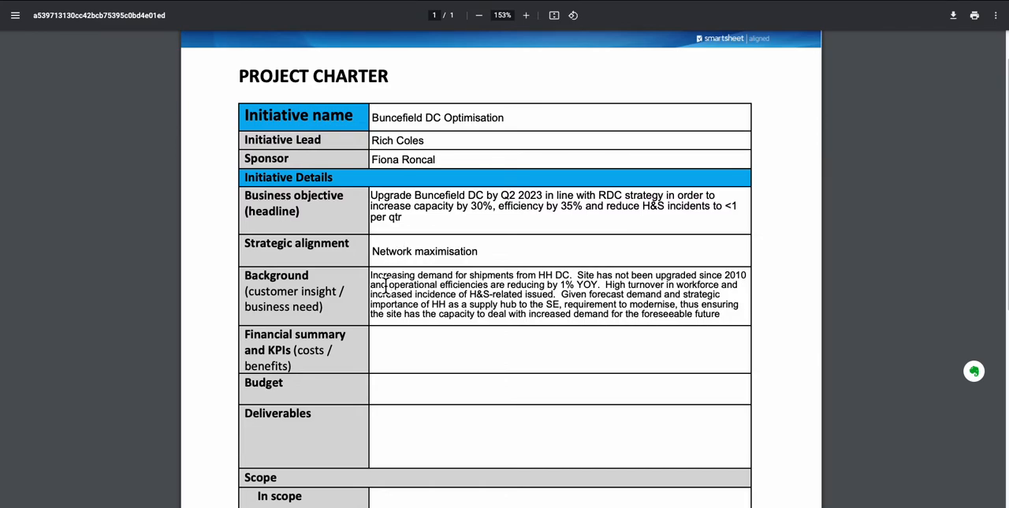
Highlight the whole Background paragraph in the project charter PDF.
click(719, 313)
drag(719, 313, 413, 284)
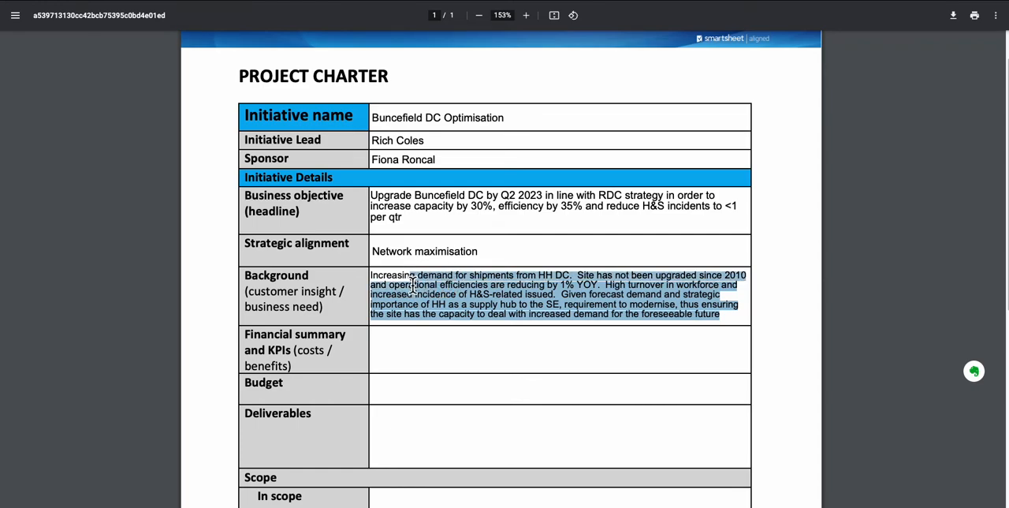
drag(369, 274, 722, 317)
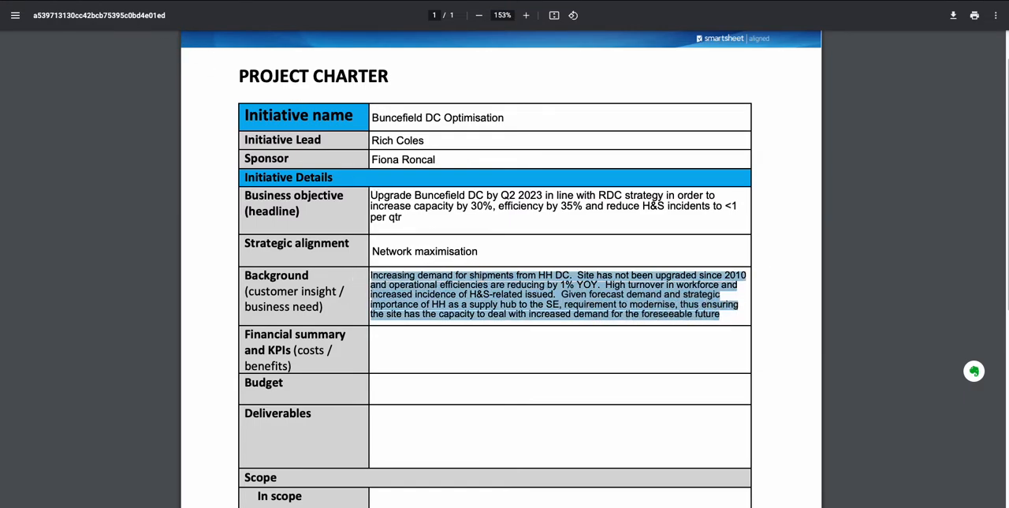
Switch to the Project Charter input sheet and examine the exceeded-count flag, character limit and character count columns, including the Background row.
click(316, 1)
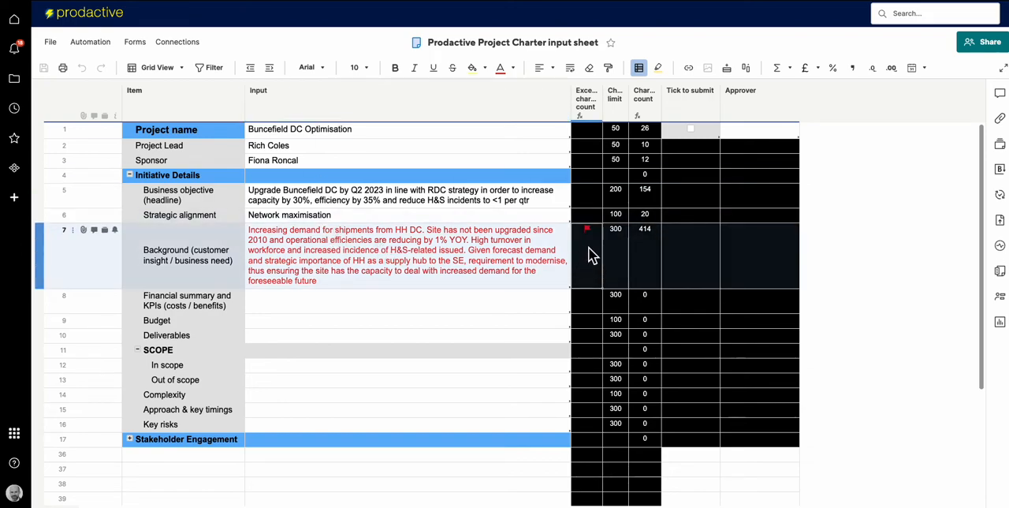
click(592, 115)
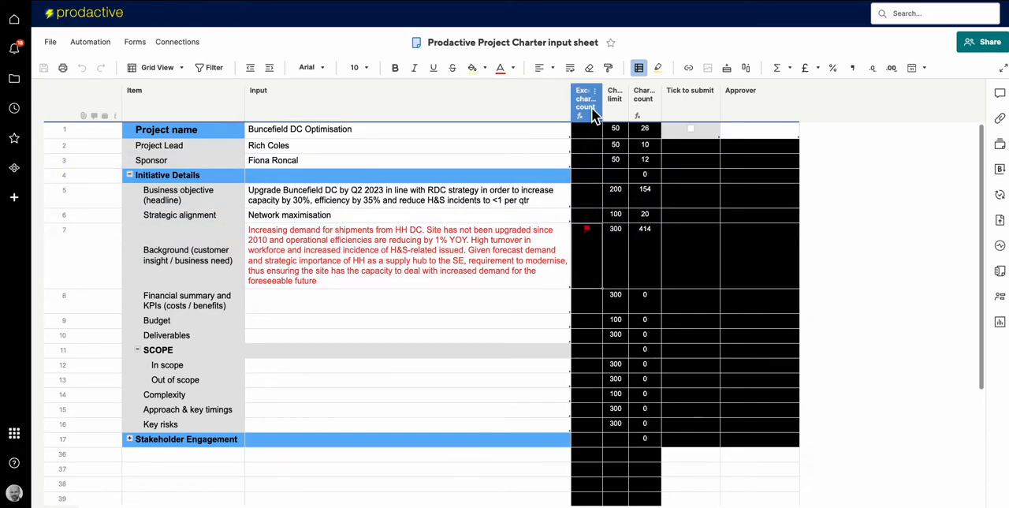
click(591, 108)
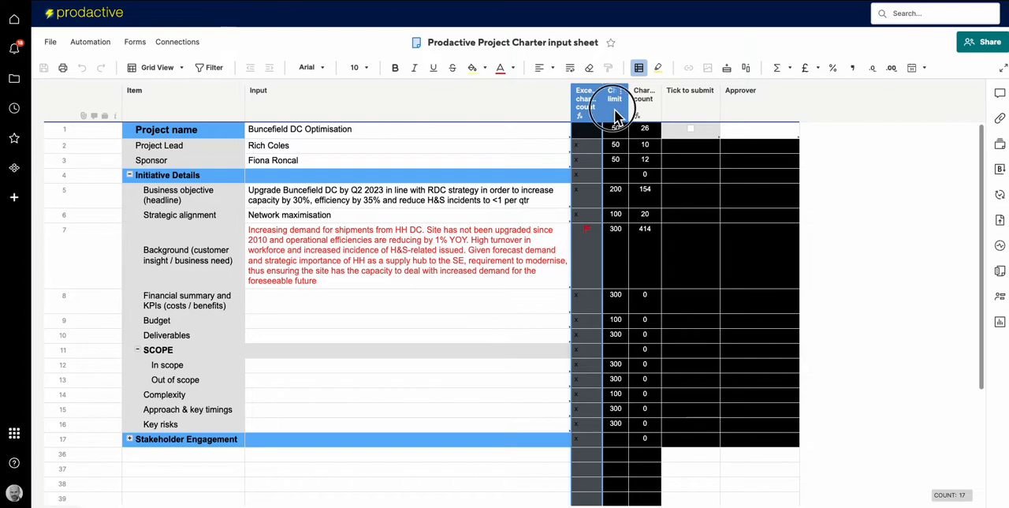
click(617, 114)
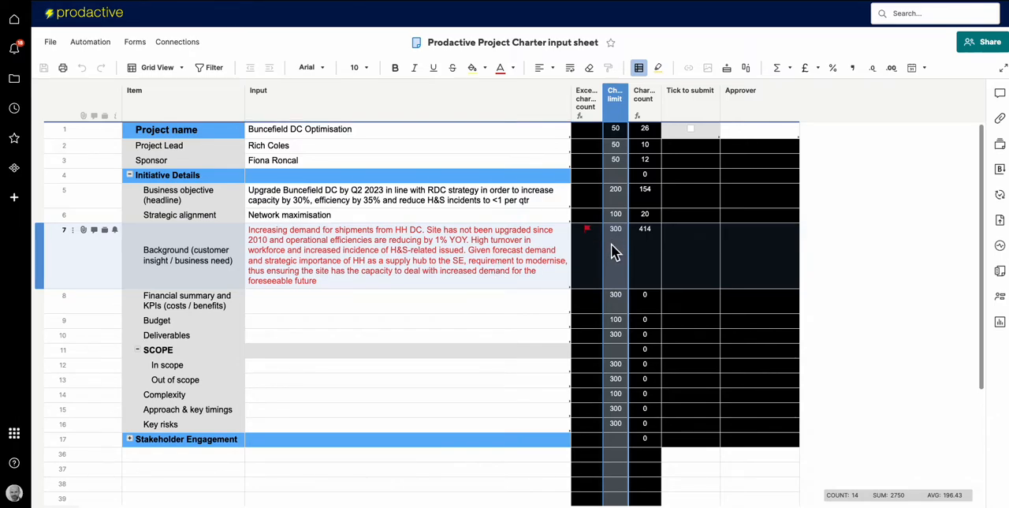
click(623, 132)
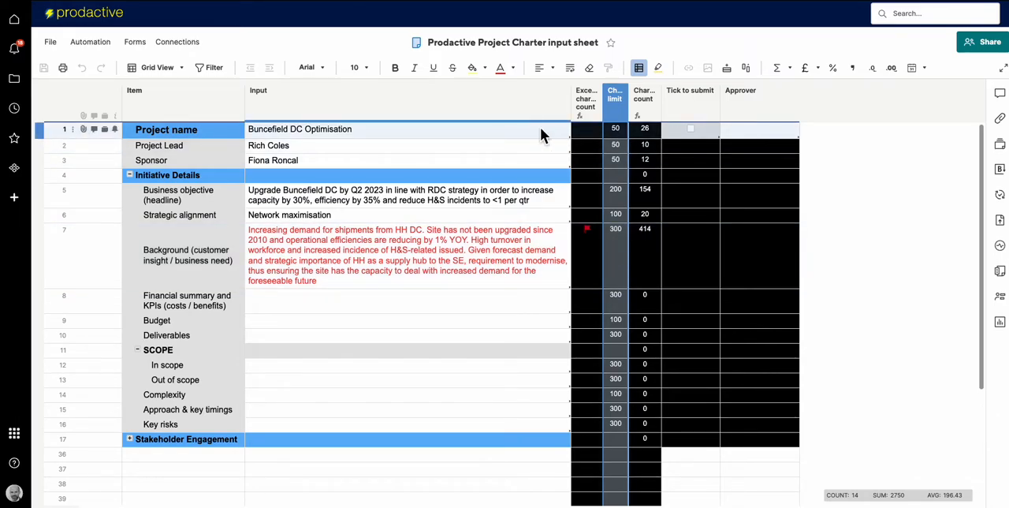
click(618, 159)
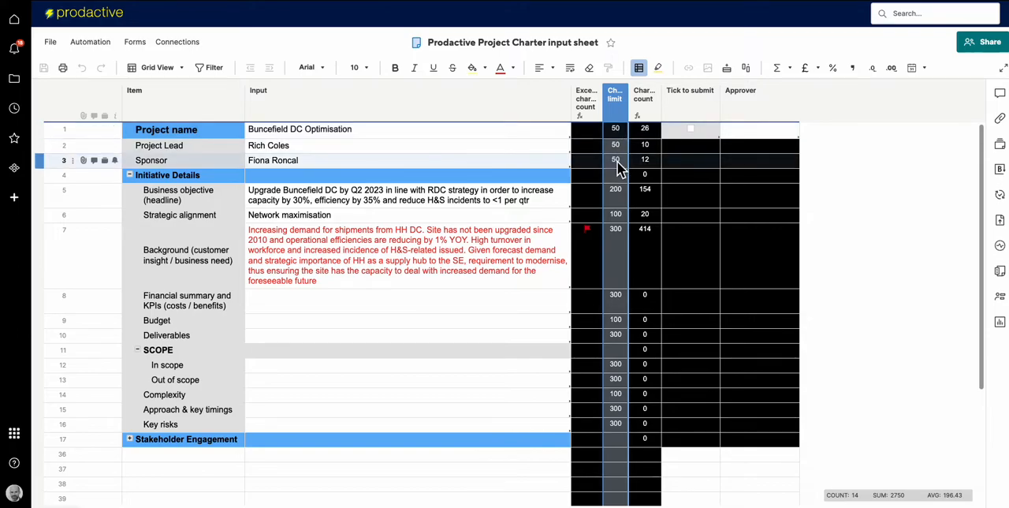
click(619, 246)
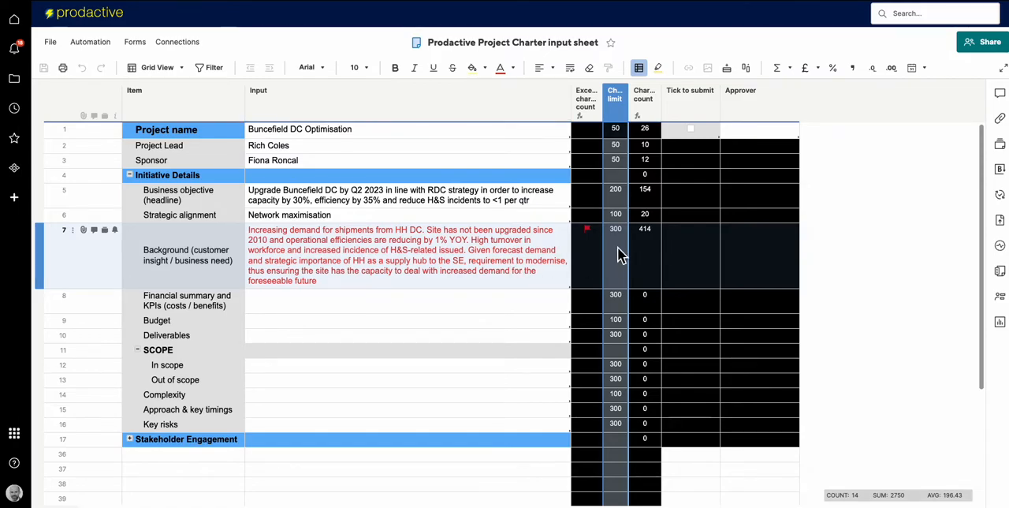
click(642, 249)
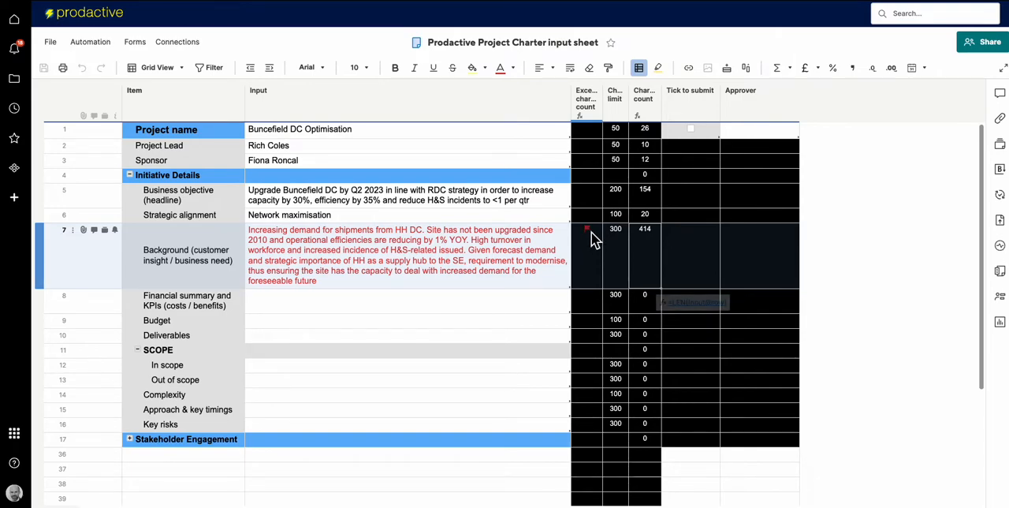
Copy the Background input text into the Input cell of the Financial summary and KPIs row.
click(491, 263)
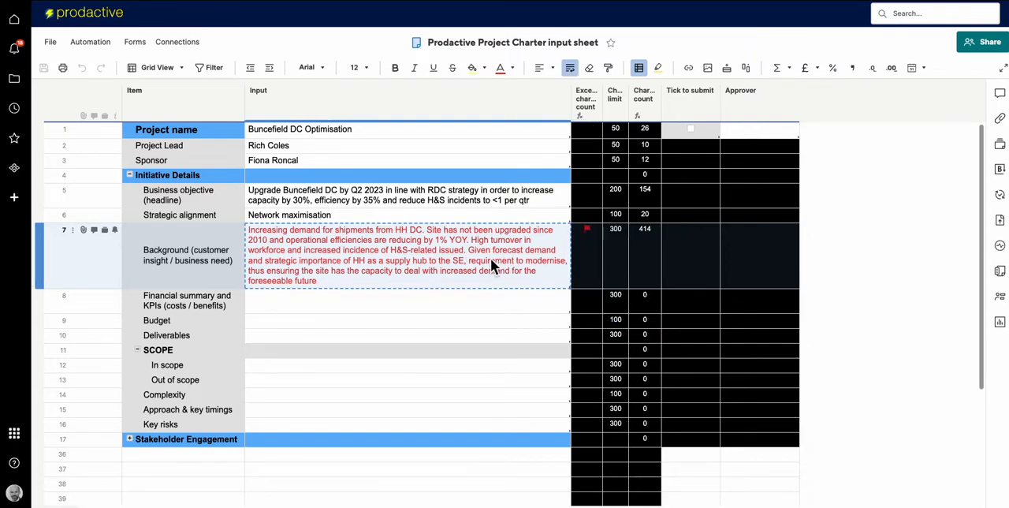
key(ctrl+c)
click(426, 297)
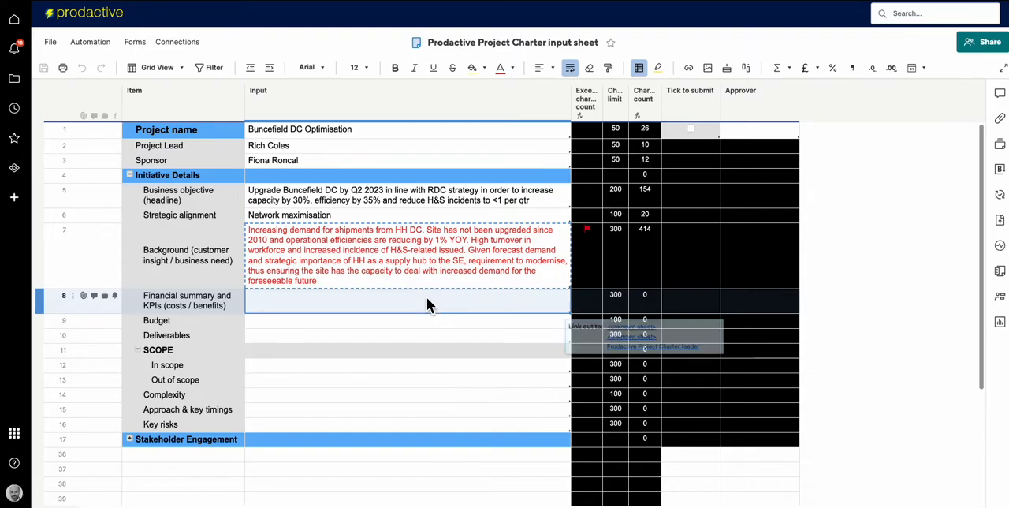
key(ctrl+v)
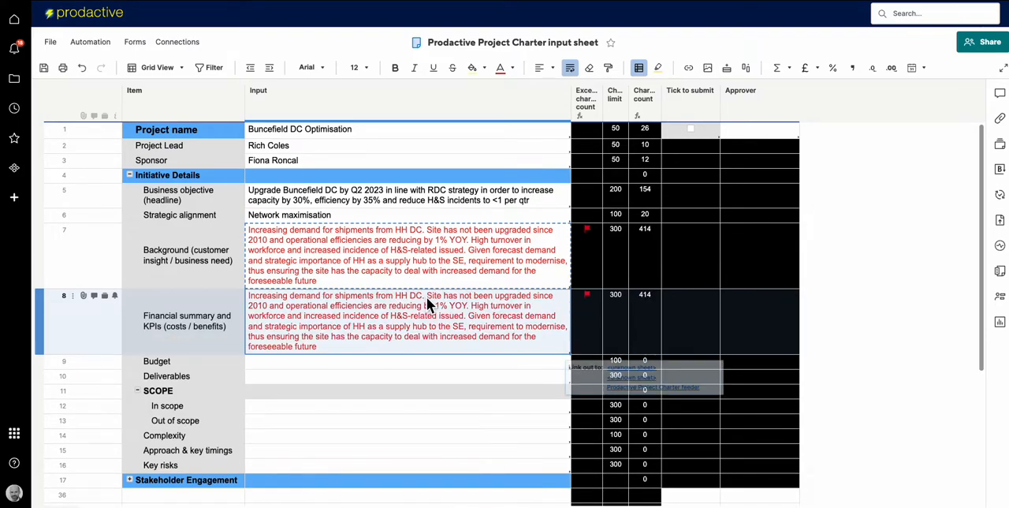
Shorten the Financial summary and KPIs text so that it ends at "requirement to modernise".
double_click(462, 337)
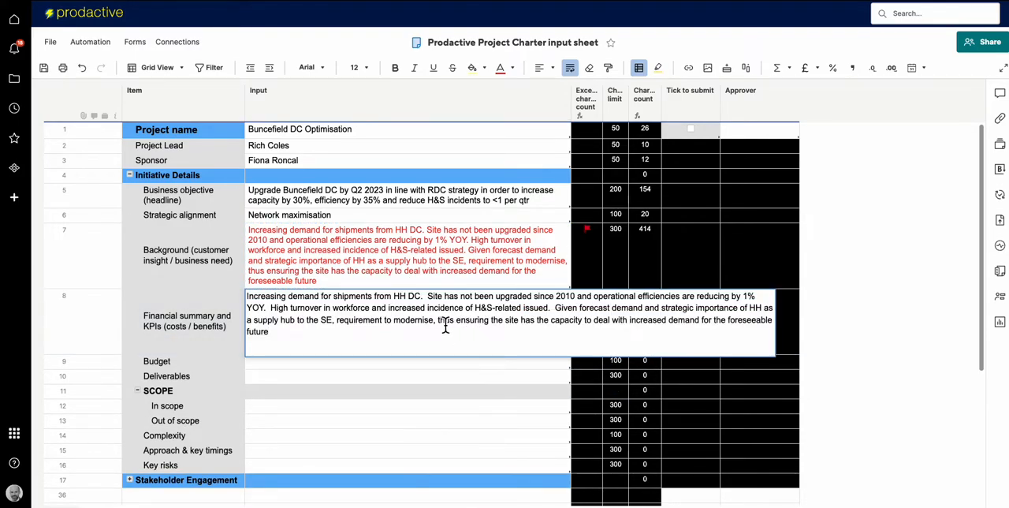
drag(433, 322, 439, 353)
key(BackSpace)
key(Return)
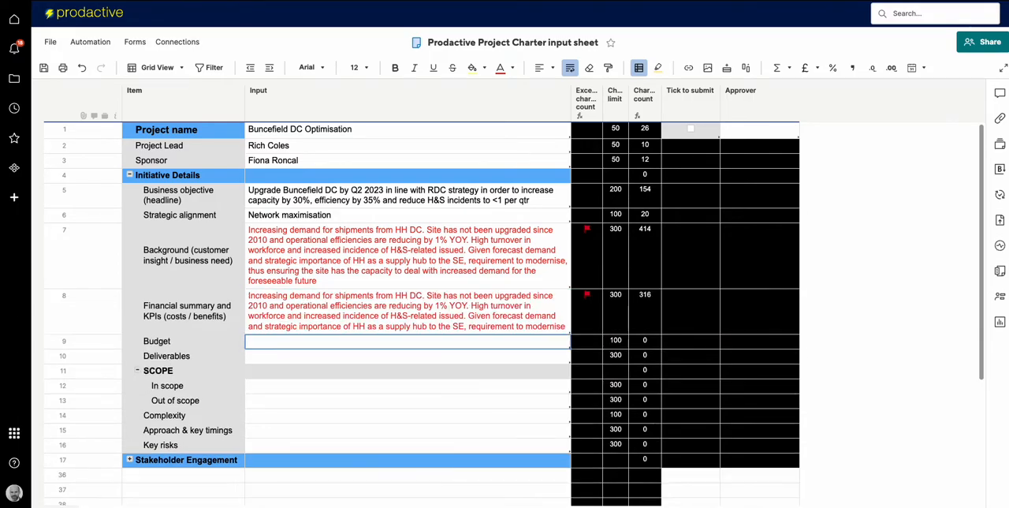
Remove ", requirement to modernise" from the end of the Financial summary and KPIs text.
click(452, 331)
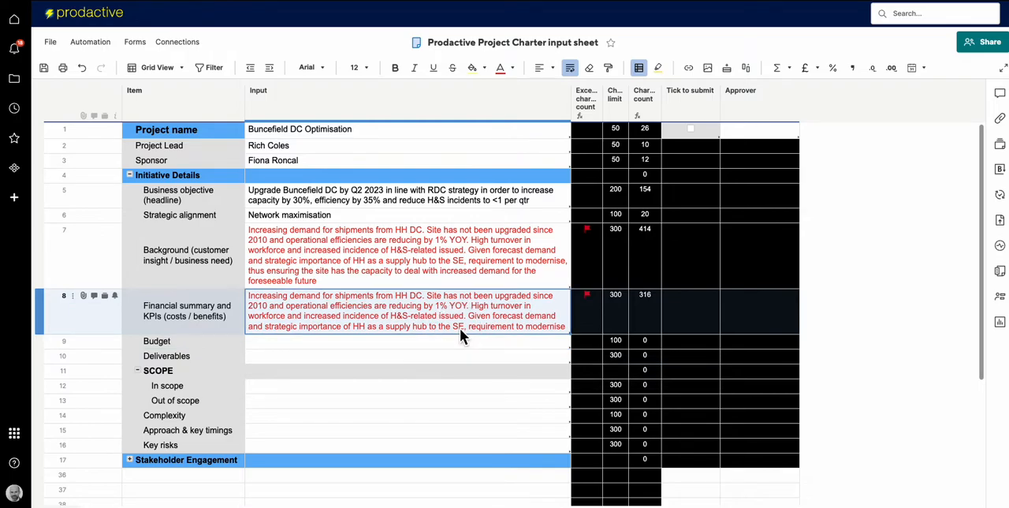
click(464, 326)
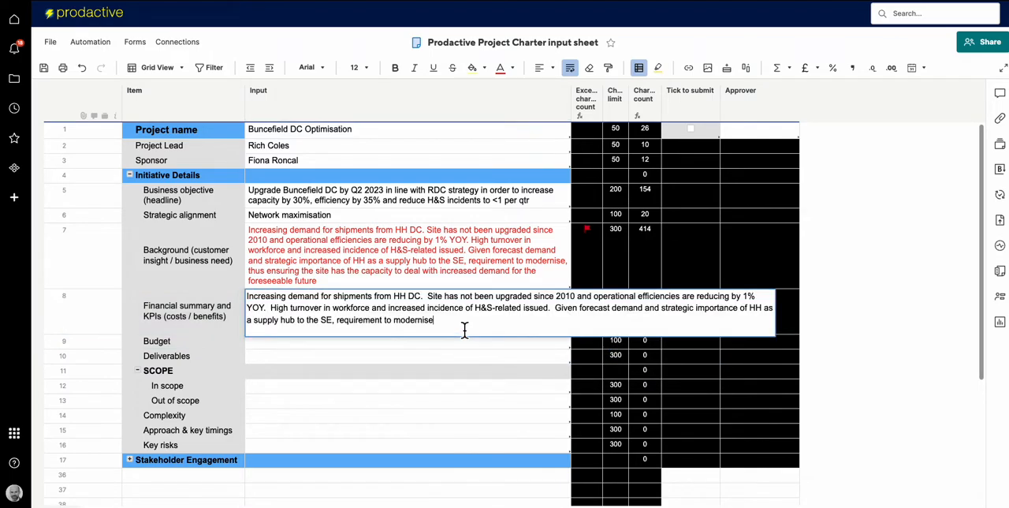
drag(335, 326, 473, 317)
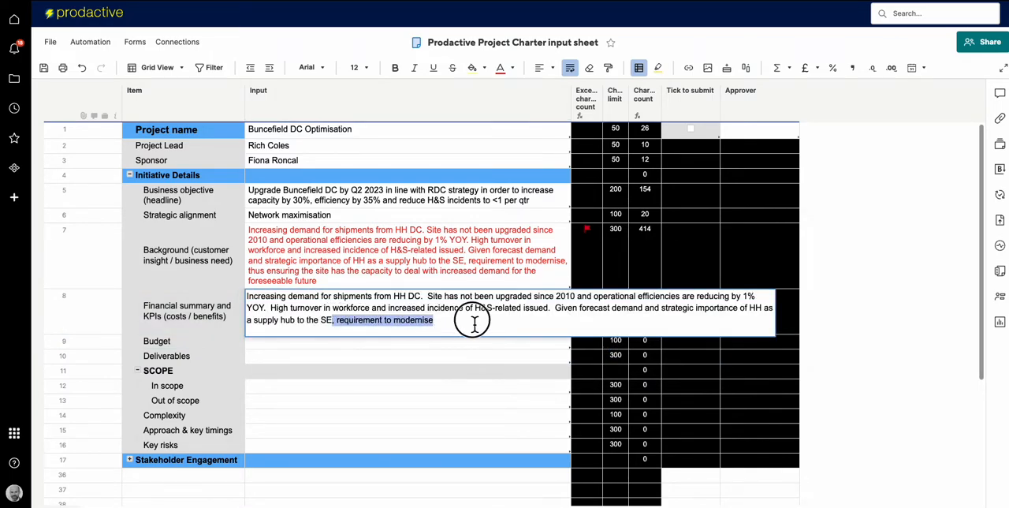
key(BackSpace)
key(Return)
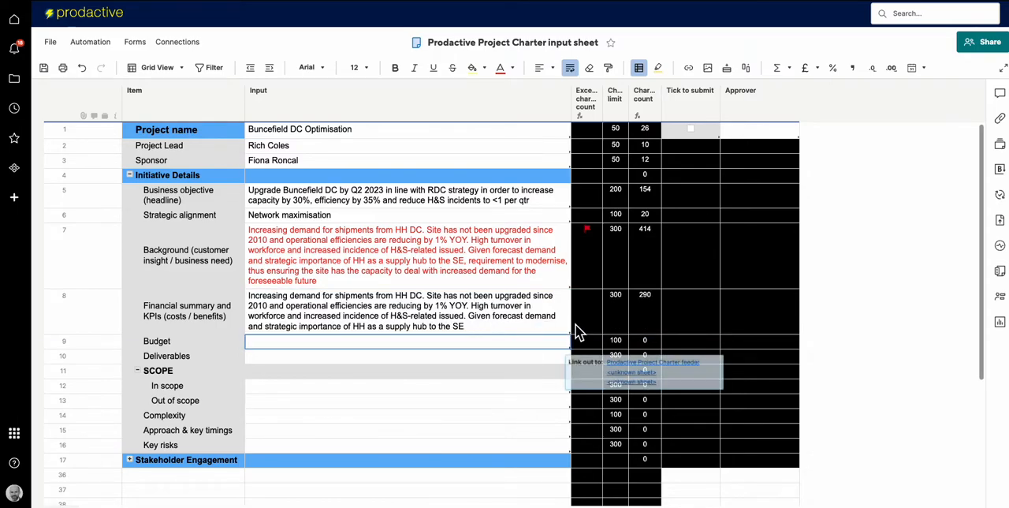
Inspect the character limit column and its cell in the Financial summary and KPIs row.
click(476, 329)
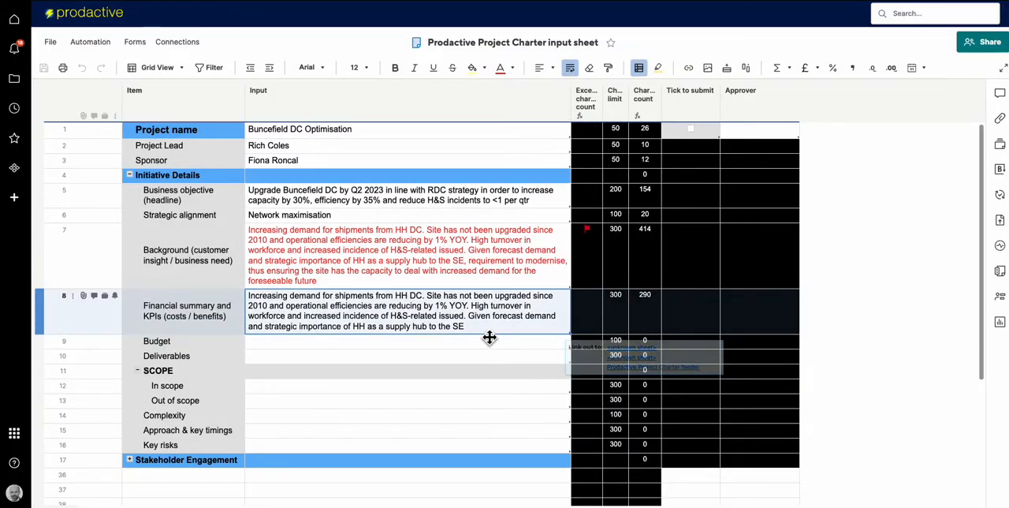
click(613, 102)
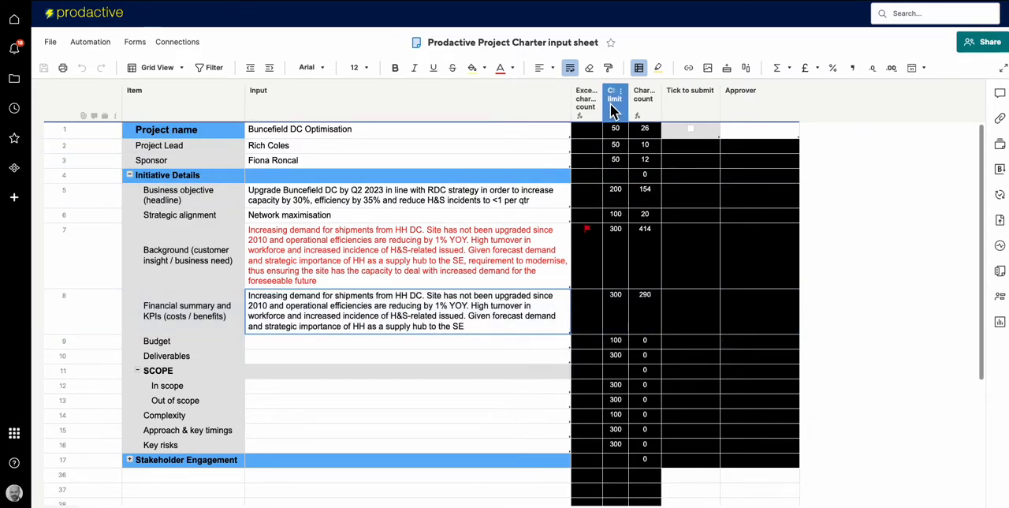
click(616, 323)
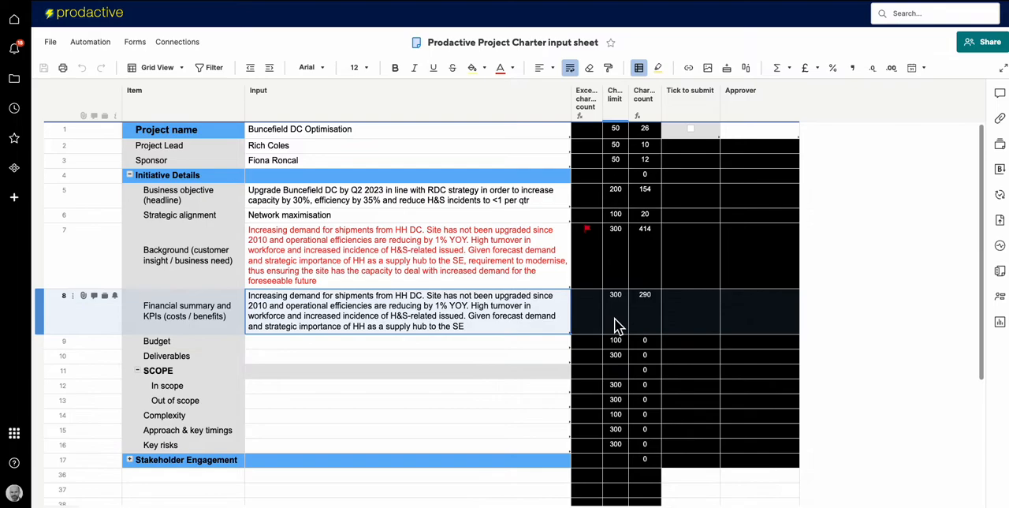
double_click(615, 323)
key(Return)
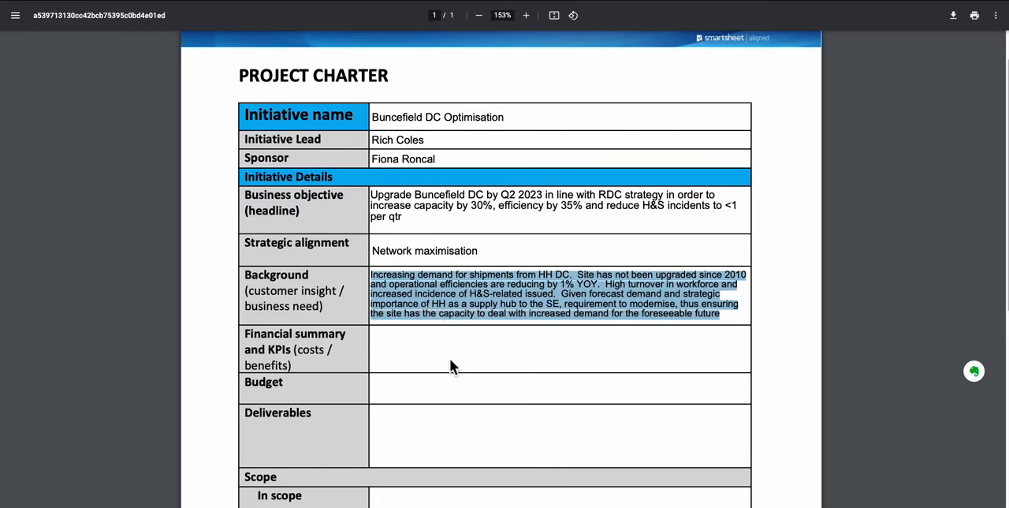
Review the field layout of the project charter PDF and switch back to the input sheet.
scroll(450, 396, down, 1)
scroll(449, 395, up, 2)
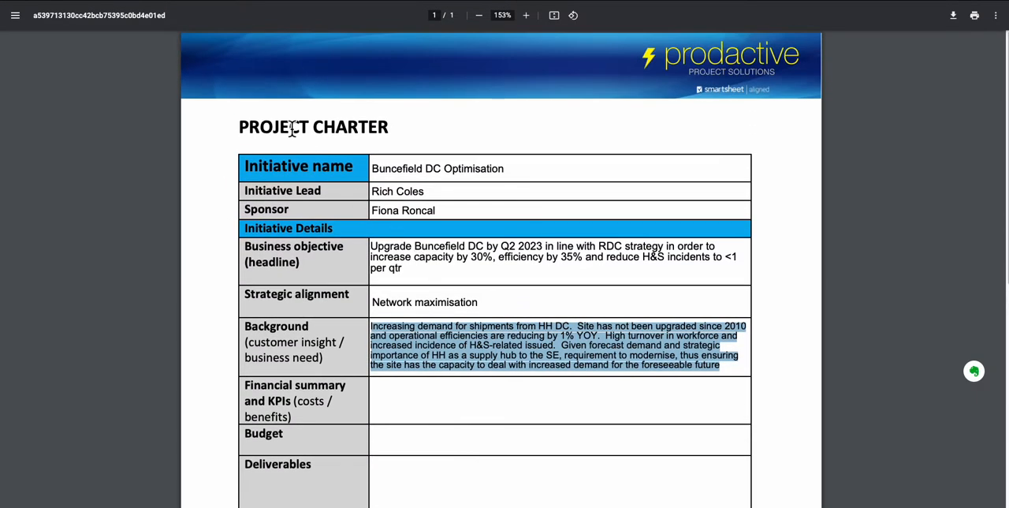
click(157, 1)
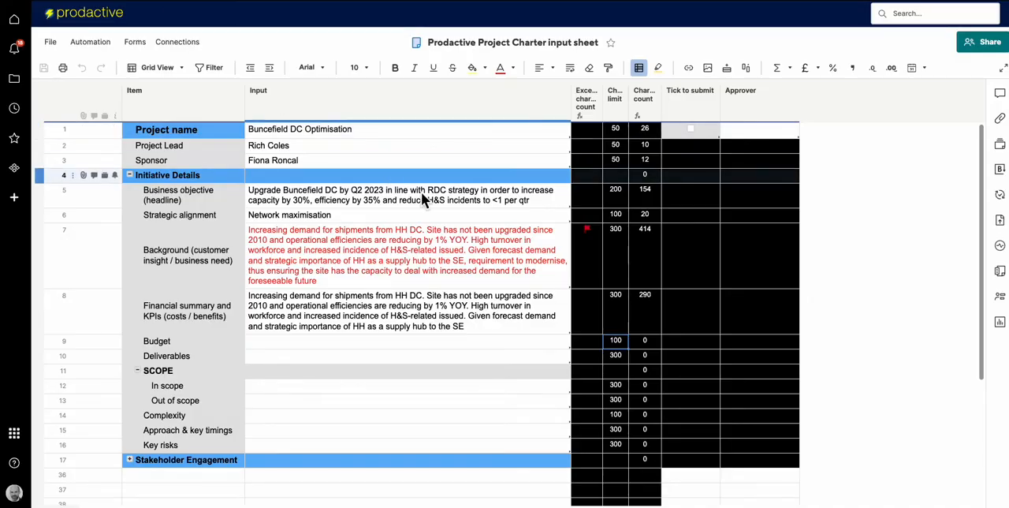
Rewrite the character count column's formula as =len(Input@row), referencing the Financial summary row's Input cell.
click(641, 310)
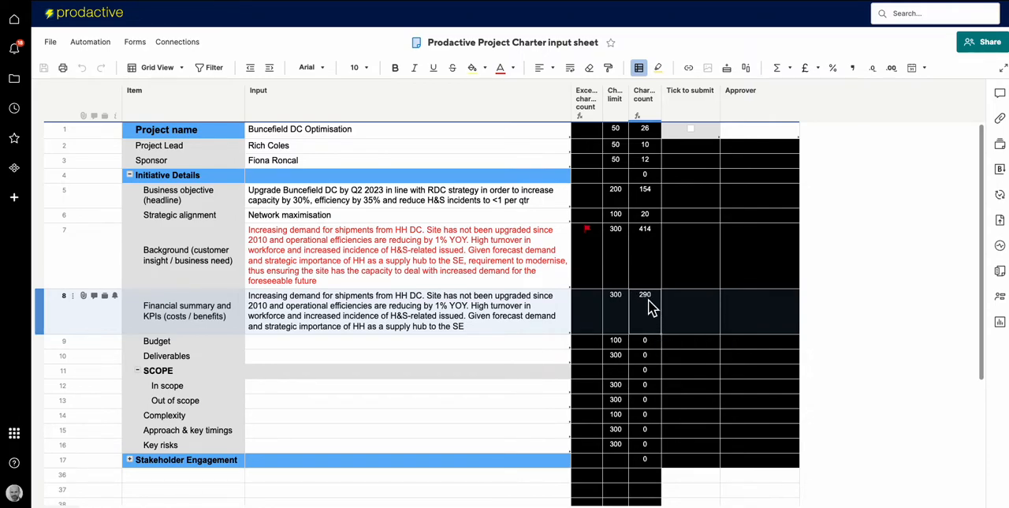
right_click(648, 307)
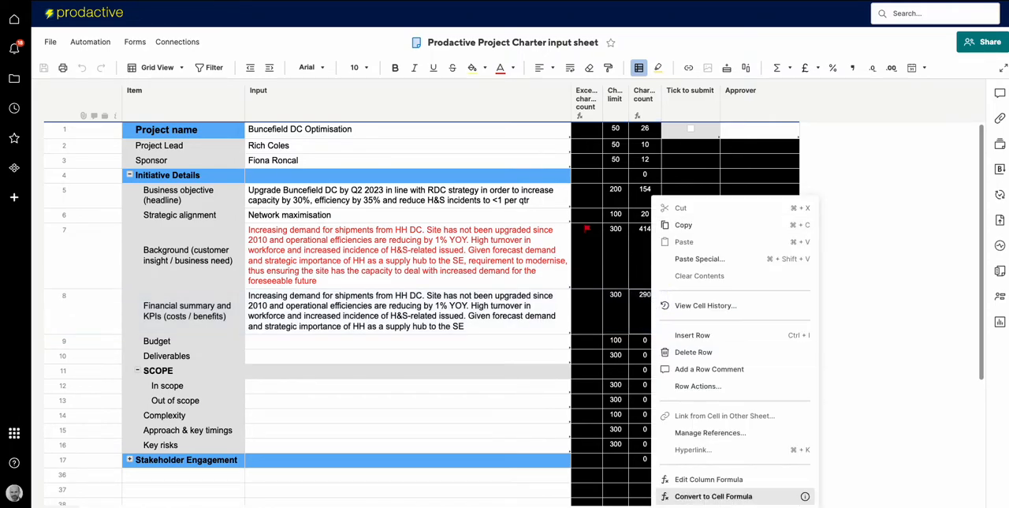
click(717, 497)
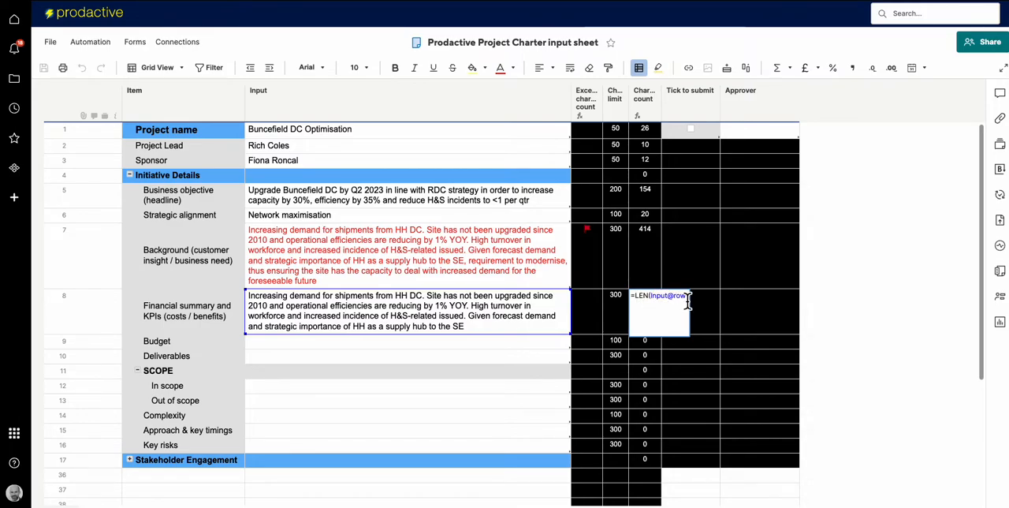
drag(636, 301, 652, 306)
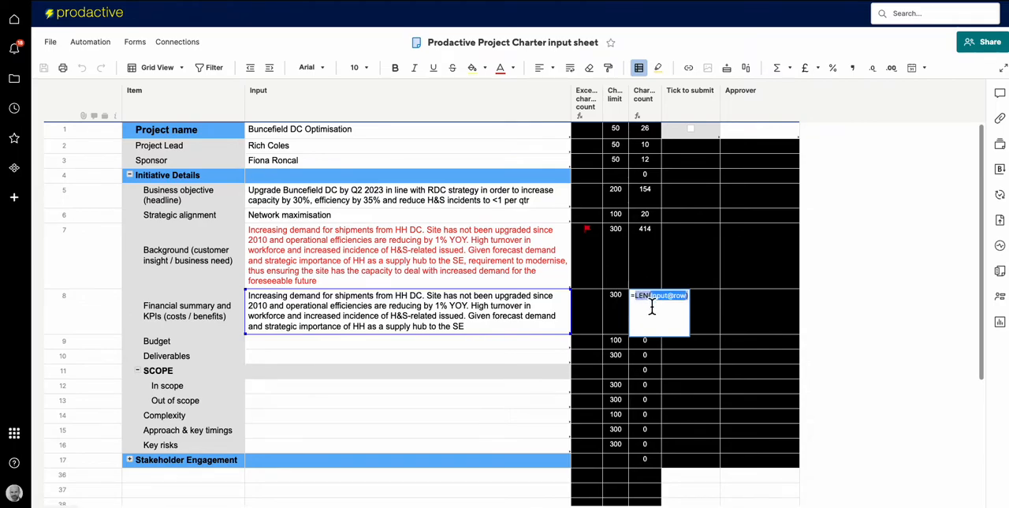
key(BackSpace)
text(len)
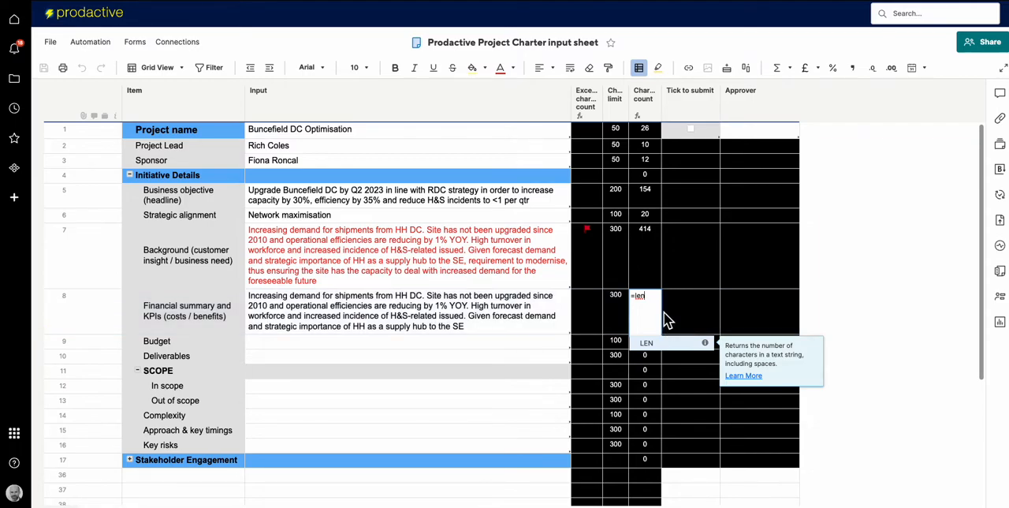
text(()
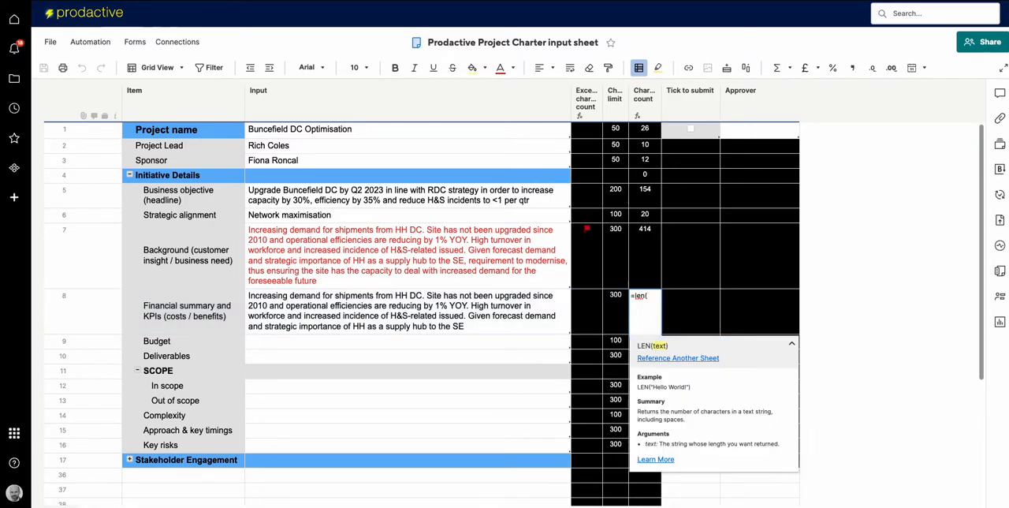
click(480, 304)
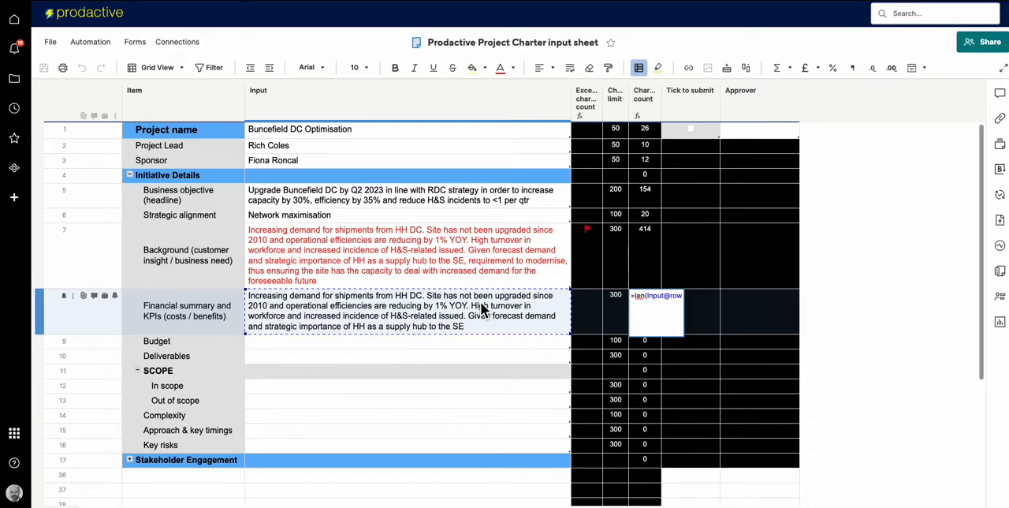
key(Return)
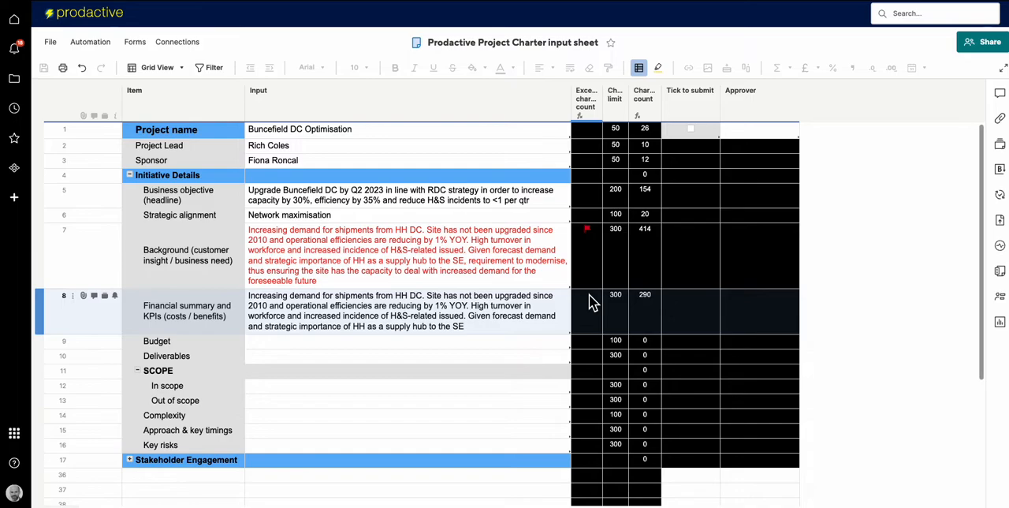
Try returning 0 instead of "x" as the false value in the Exceeds character count column formula, and undo that edit.
click(593, 303)
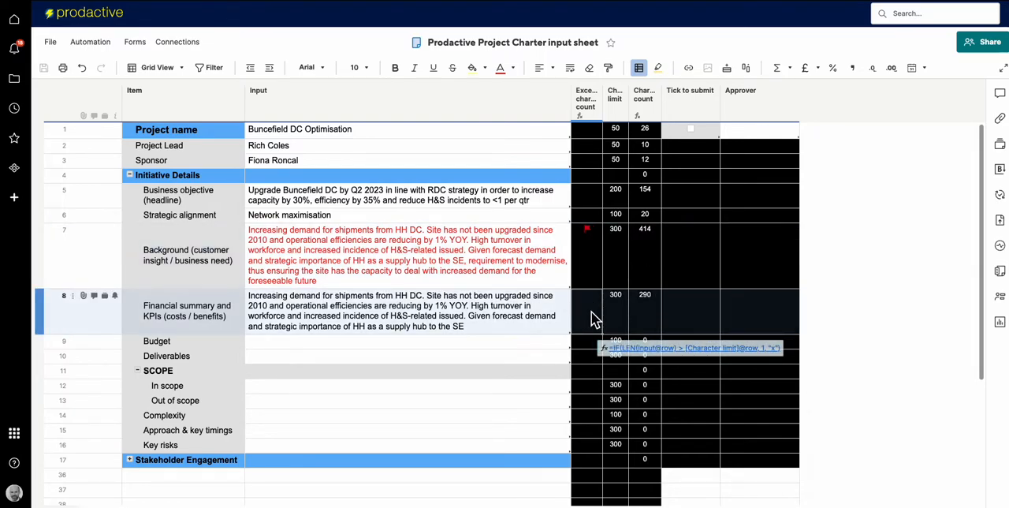
right_click(592, 318)
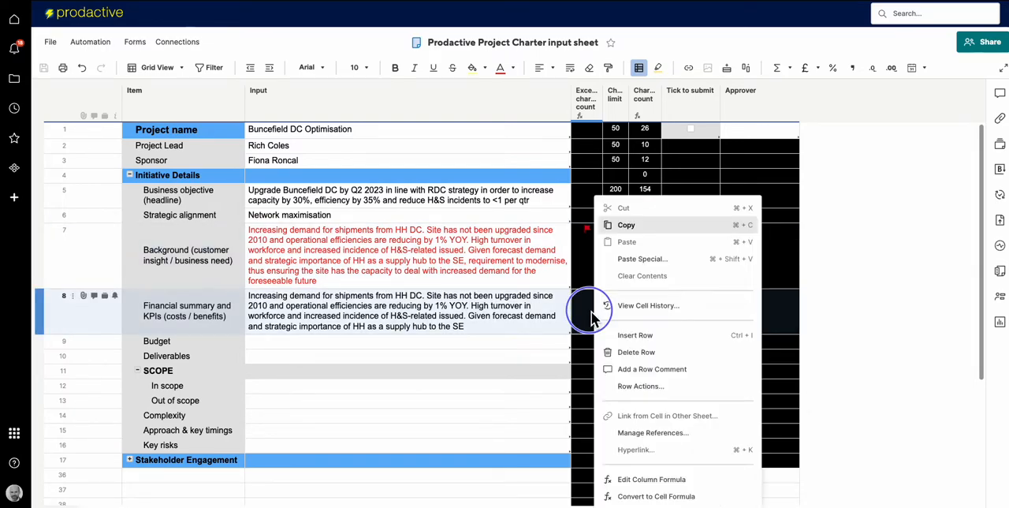
click(630, 480)
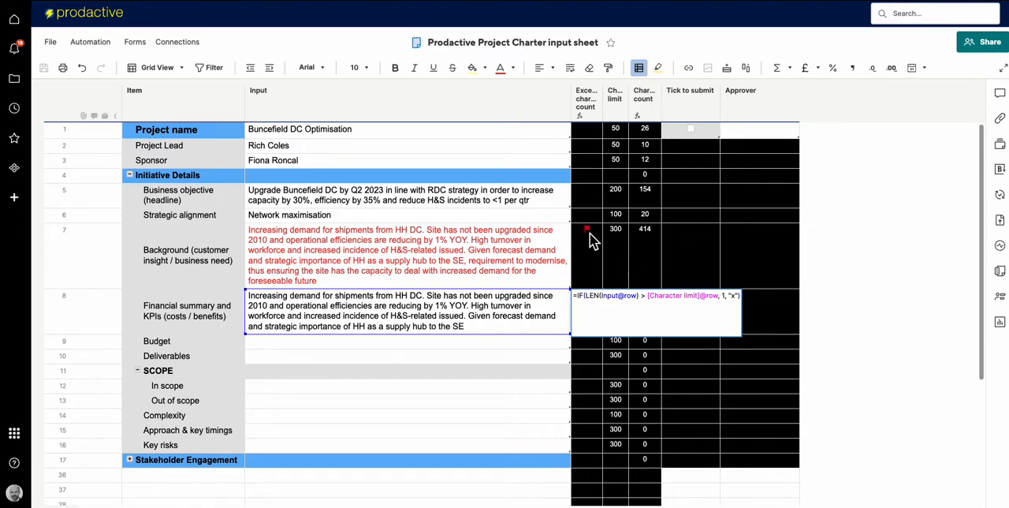
click(735, 297)
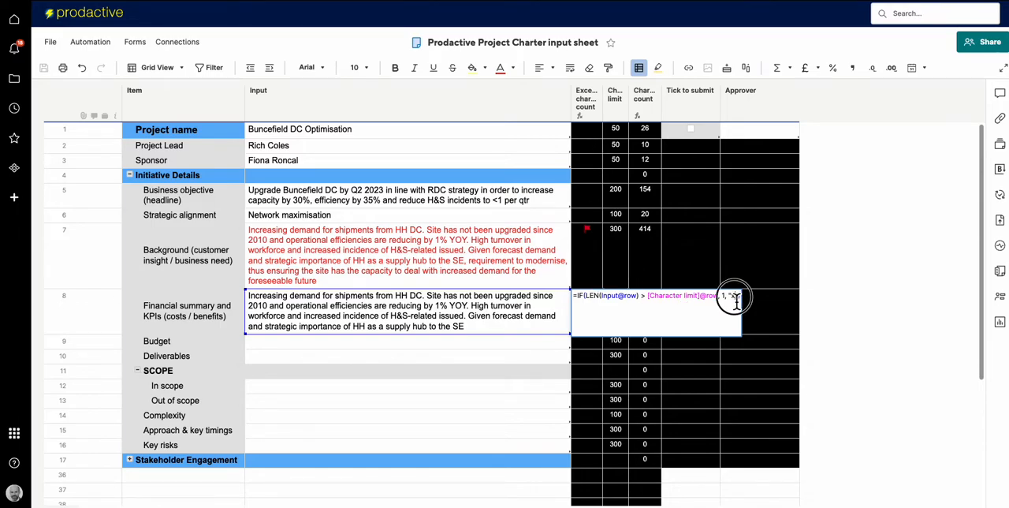
text("))
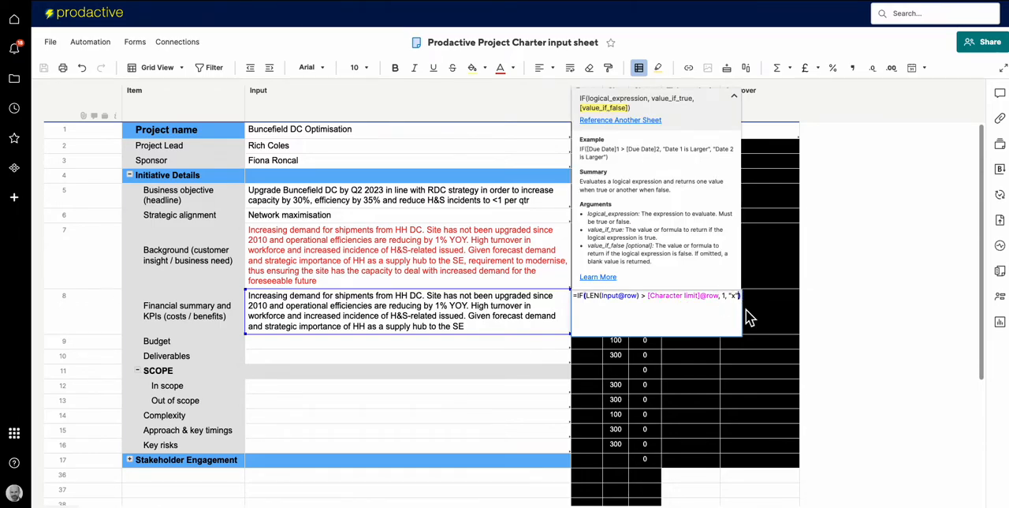
key(BackSpace)
key(BackSpace)
key(BackSpace)
text(0)
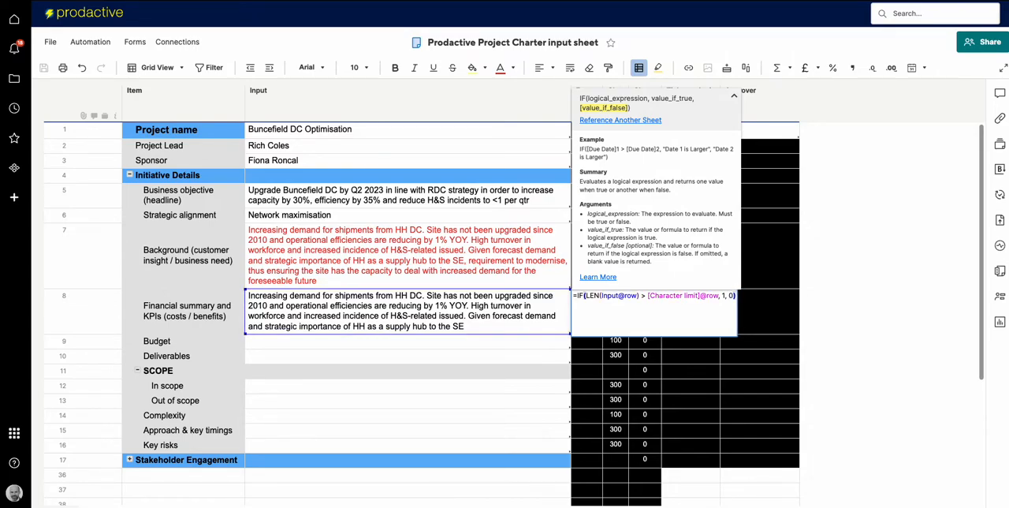
key(Return)
click(603, 297)
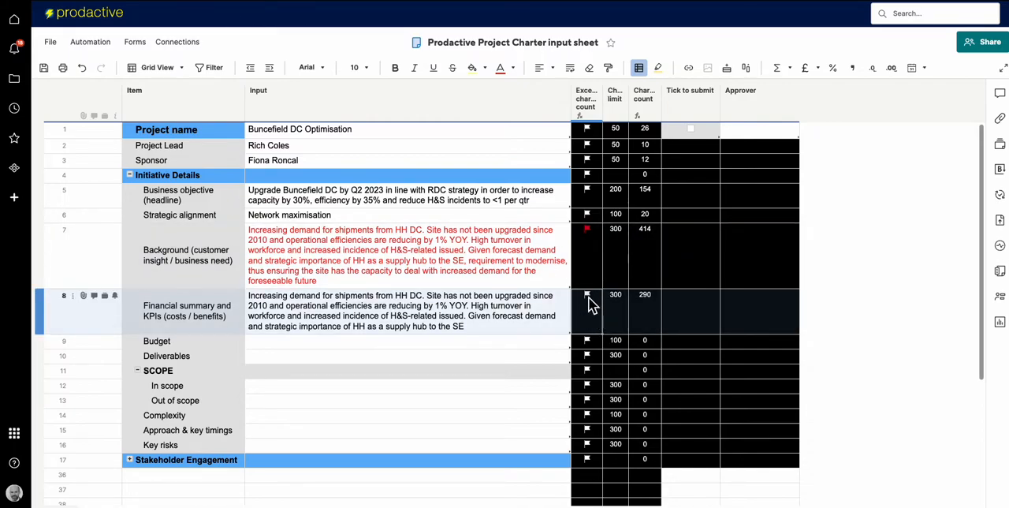
key(ctrl+z)
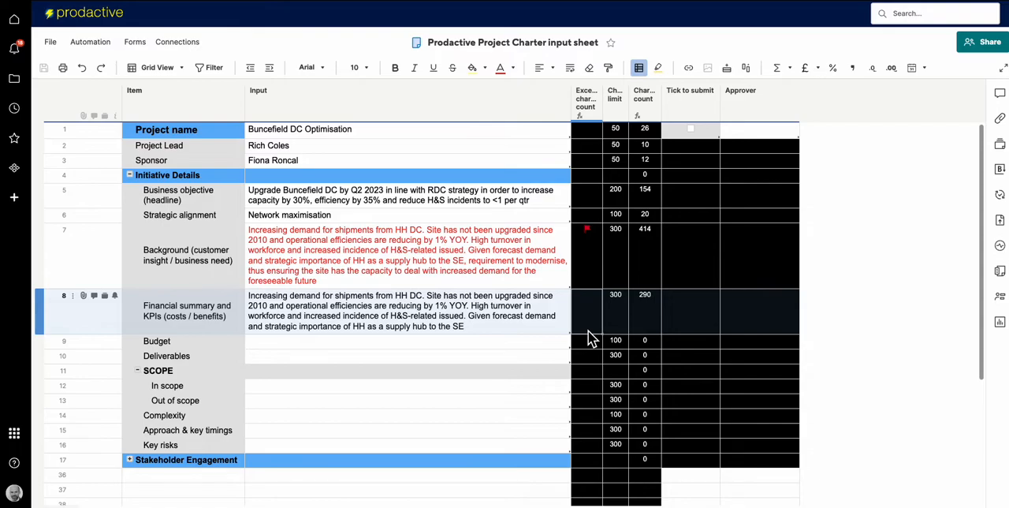
Convert the Exceeds character count column formula to cell formulas and clear the Financial summary row's formula back to its equals sign.
right_click(592, 334)
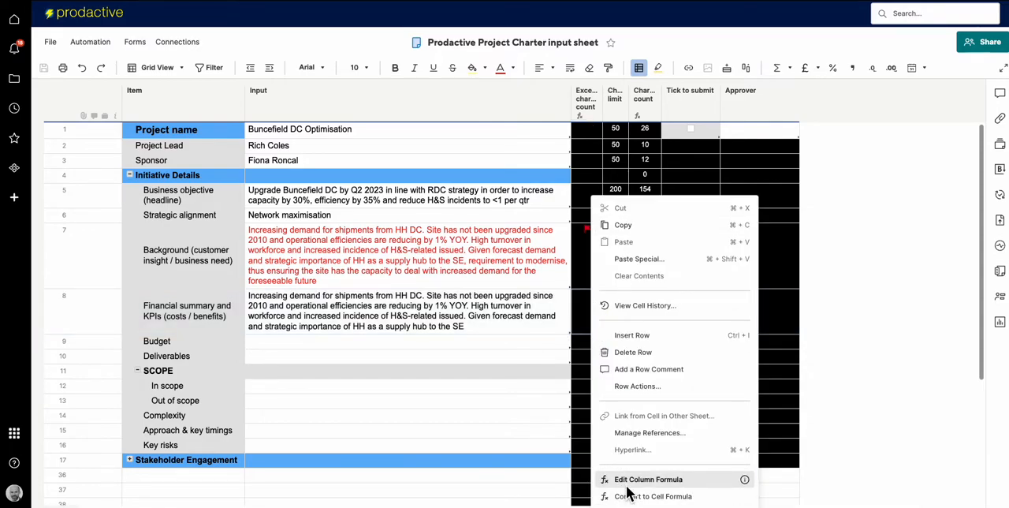
click(631, 496)
click(596, 316)
click(597, 315)
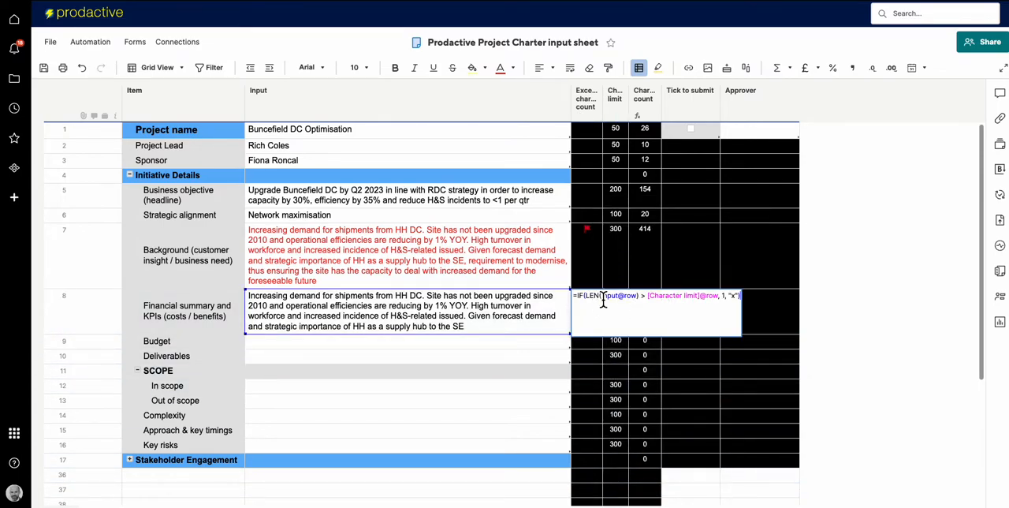
drag(578, 297, 749, 303)
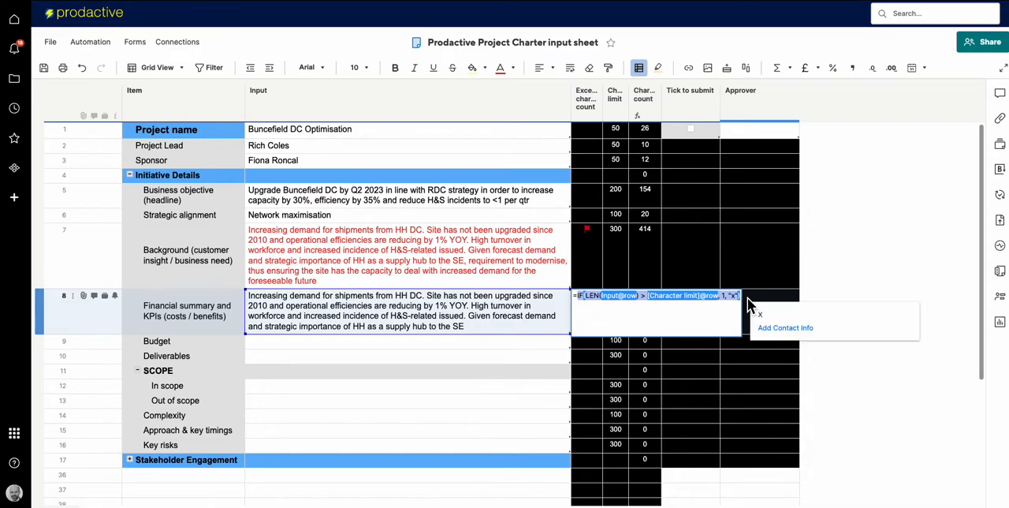
key(BackSpace)
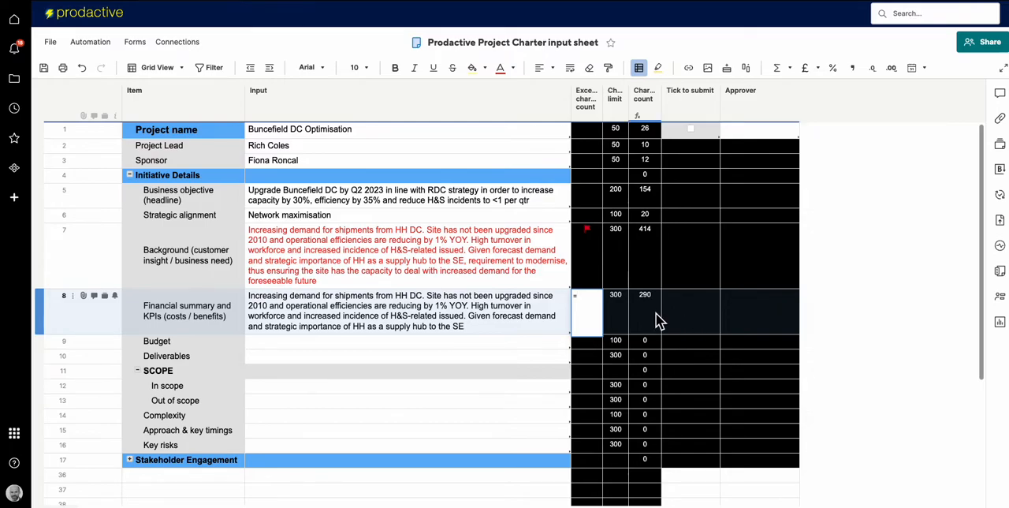
text(if()
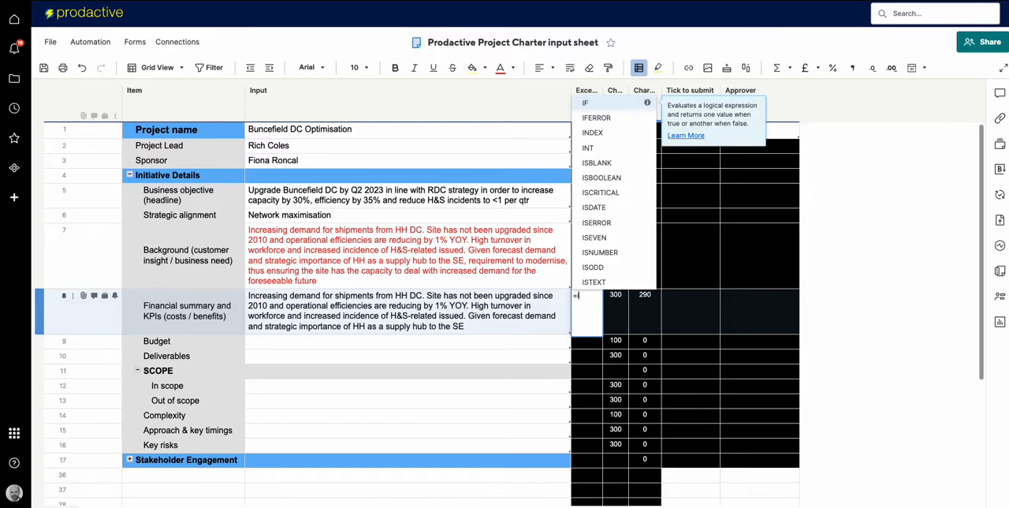
click(646, 309)
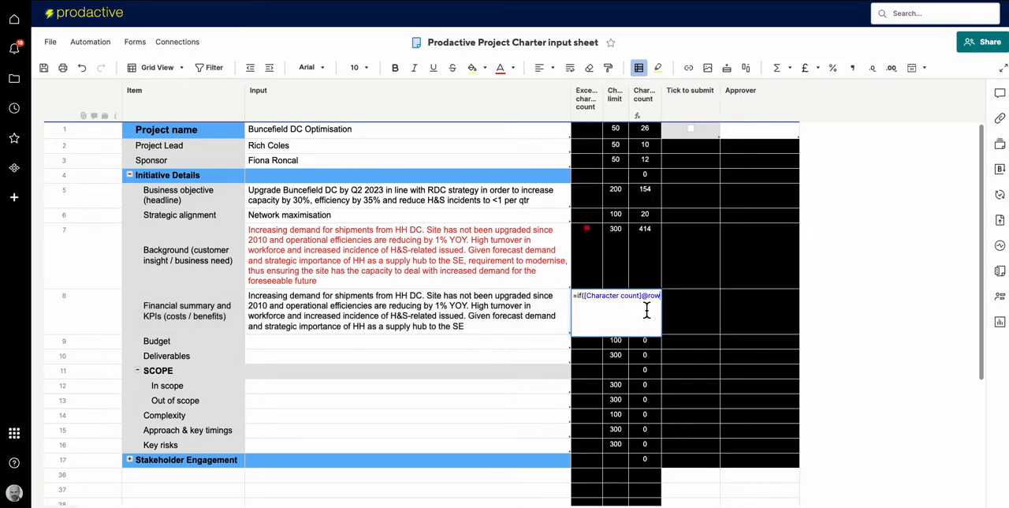
text(>)
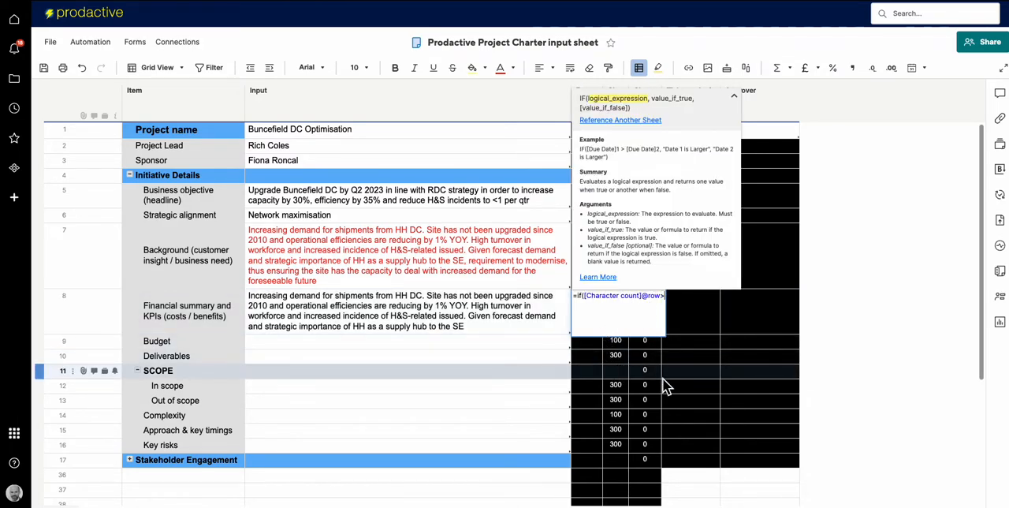
scroll(662, 379, down, 2)
scroll(661, 379, up, 2)
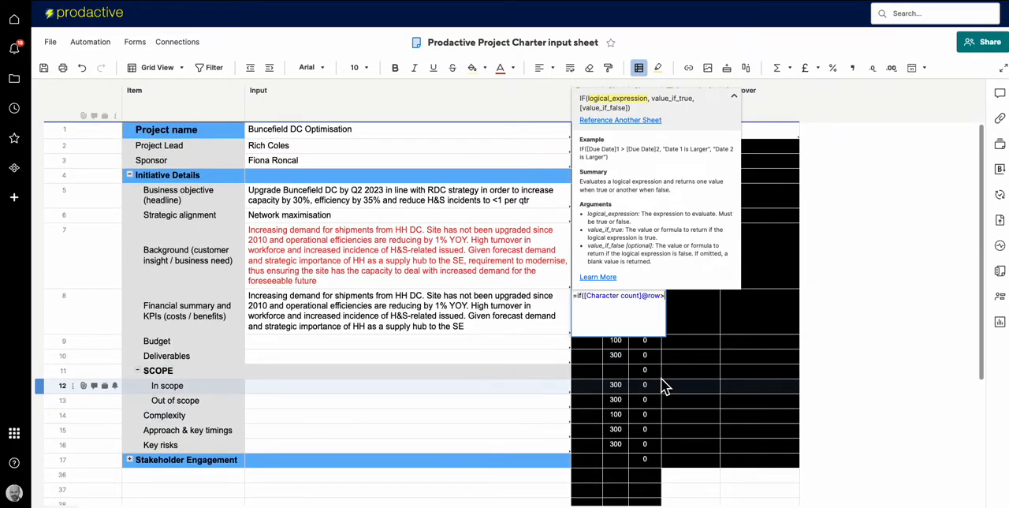
click(617, 344)
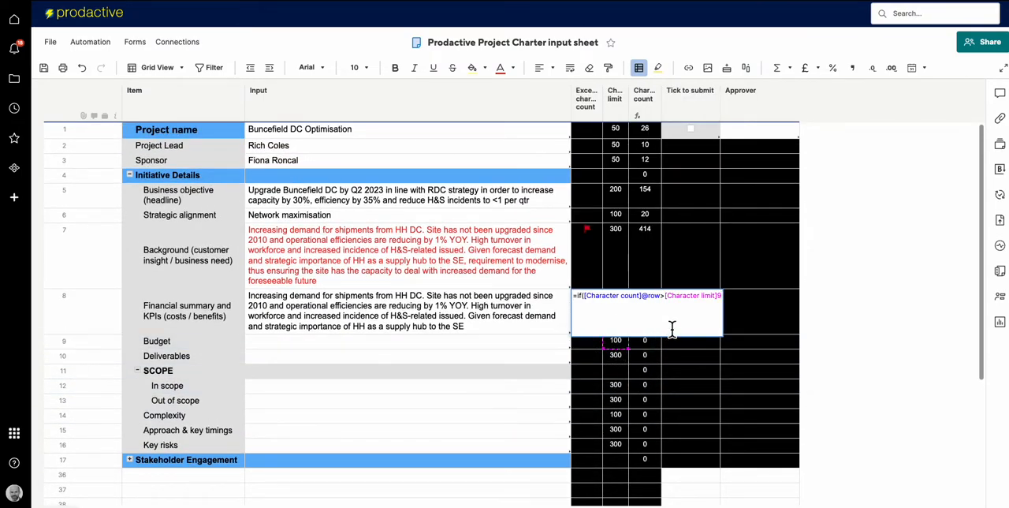
click(722, 303)
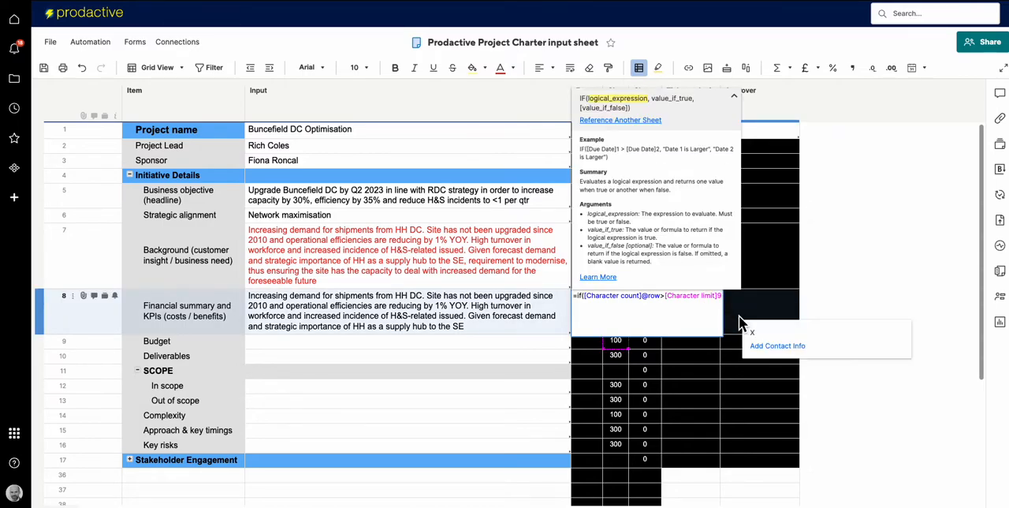
key(BackSpace)
text(@row)
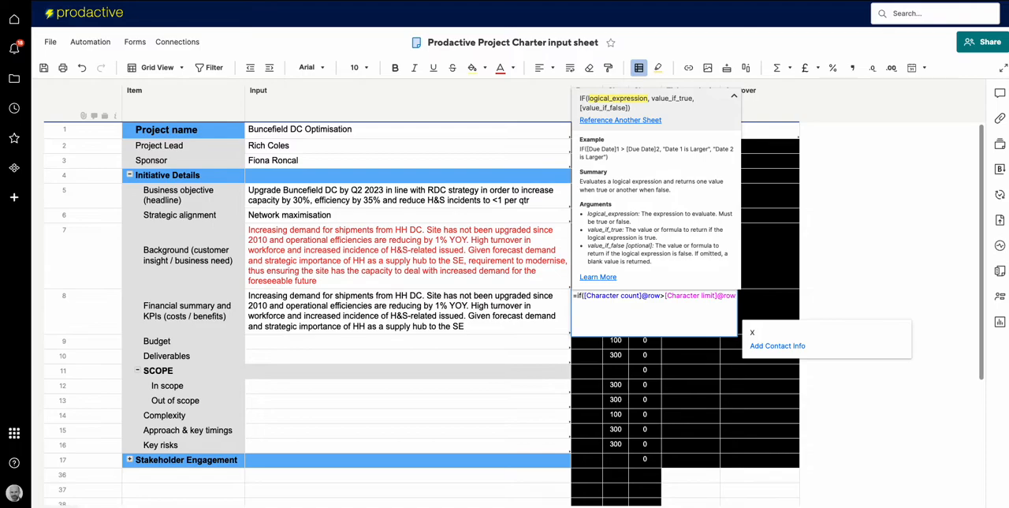
Complete the flag formula with 1 as the true value and "x" as the false value, and commit it.
text(,)
text( 1)
text(, "")
text(x)
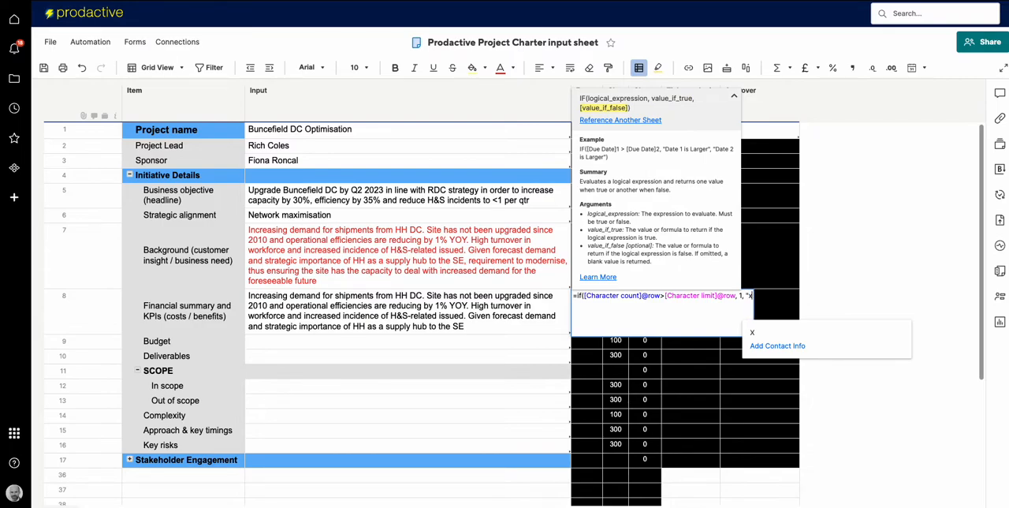
text())
key(Return)
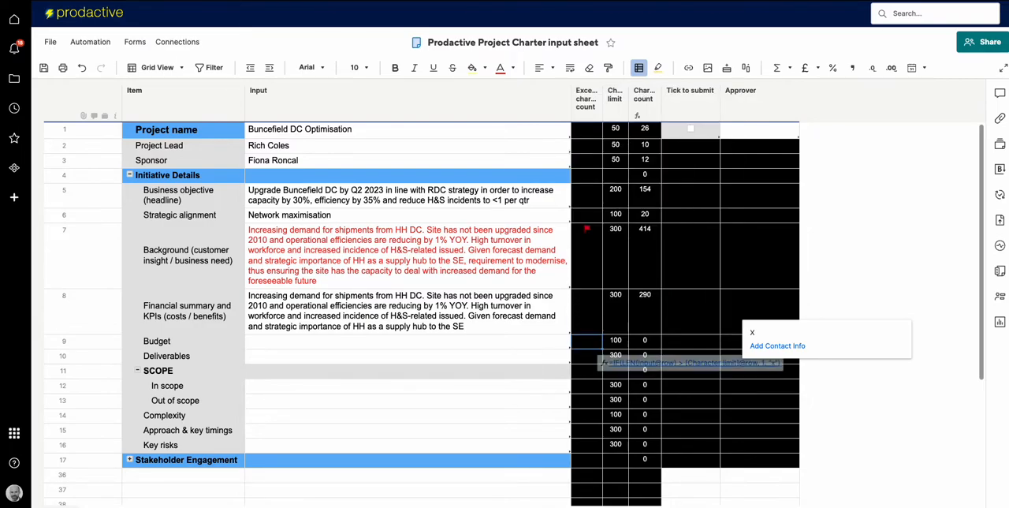
Convert the Financial summary row's Exceeds character count formula to a column formula.
click(593, 310)
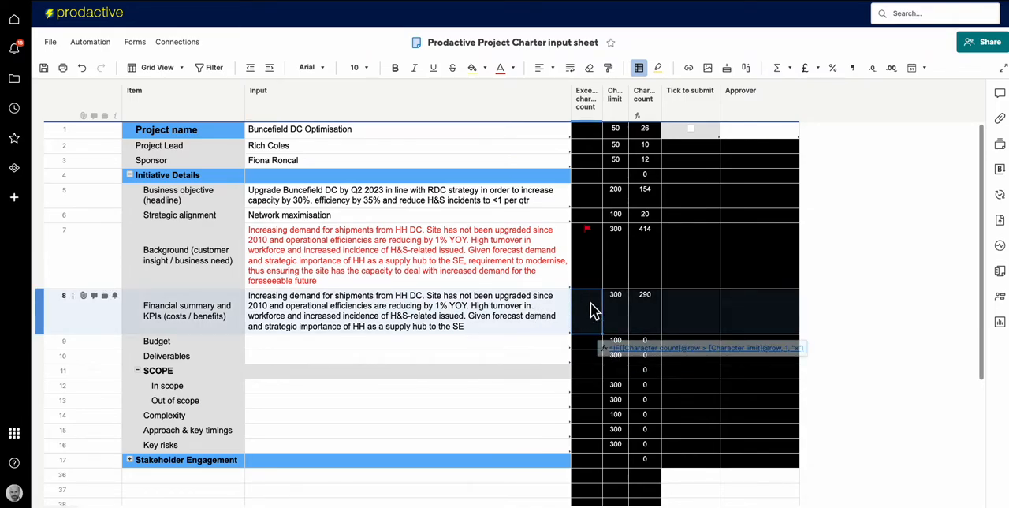
right_click(593, 311)
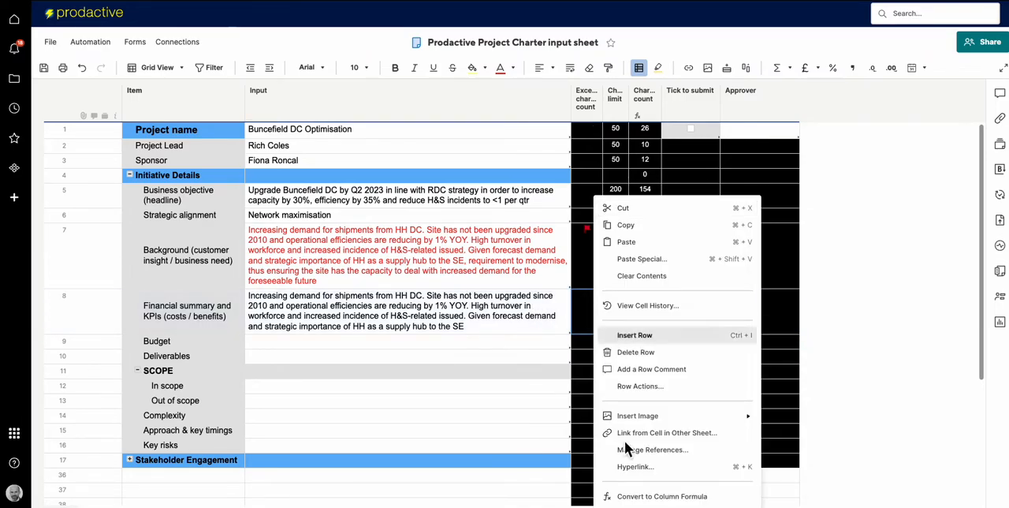
click(652, 497)
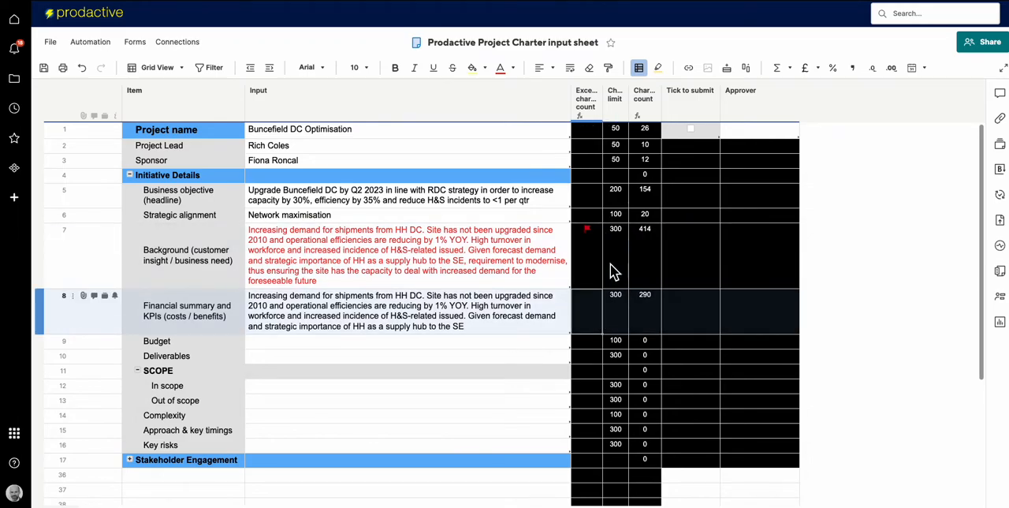
Review the condition and font colour options of the Exceeds character count conditional formatting rule, and close it without changes.
click(641, 68)
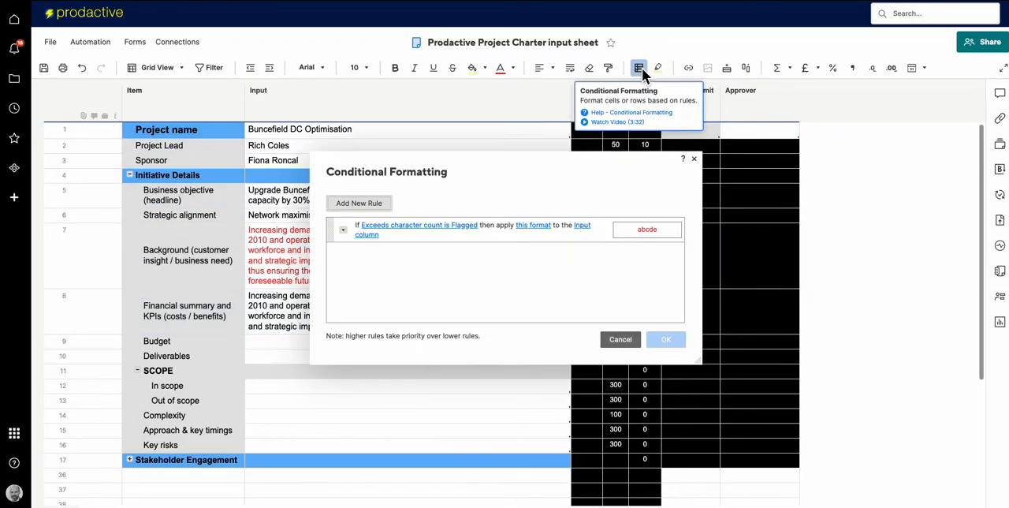
click(393, 226)
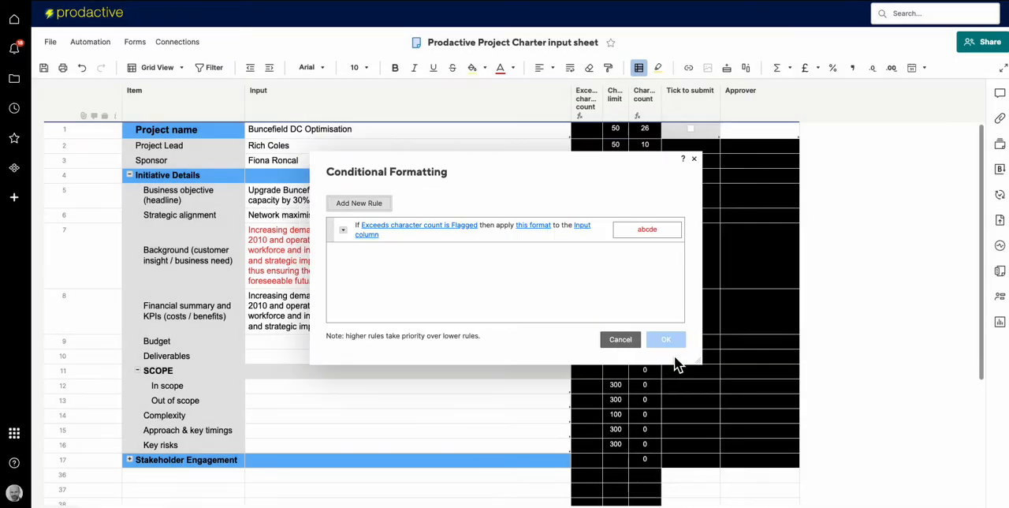
click(680, 355)
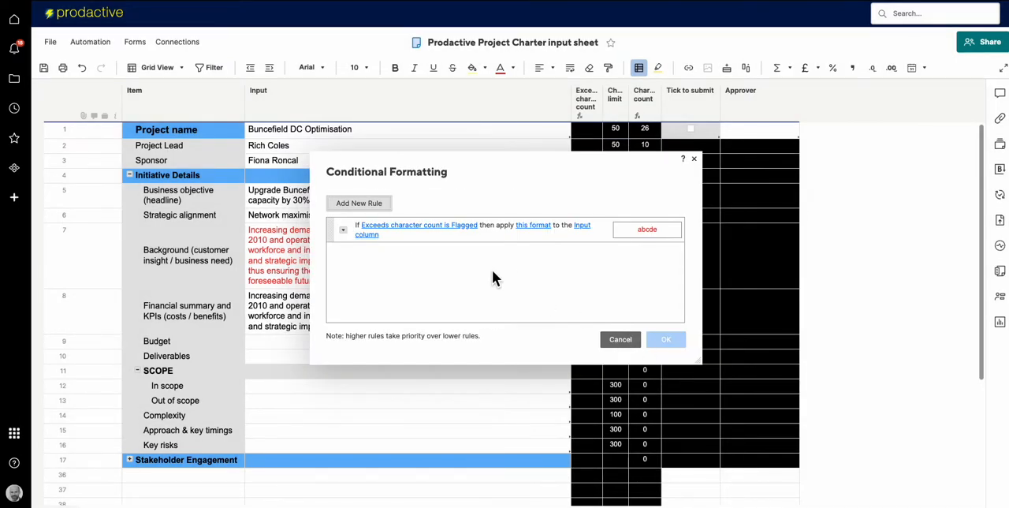
click(534, 227)
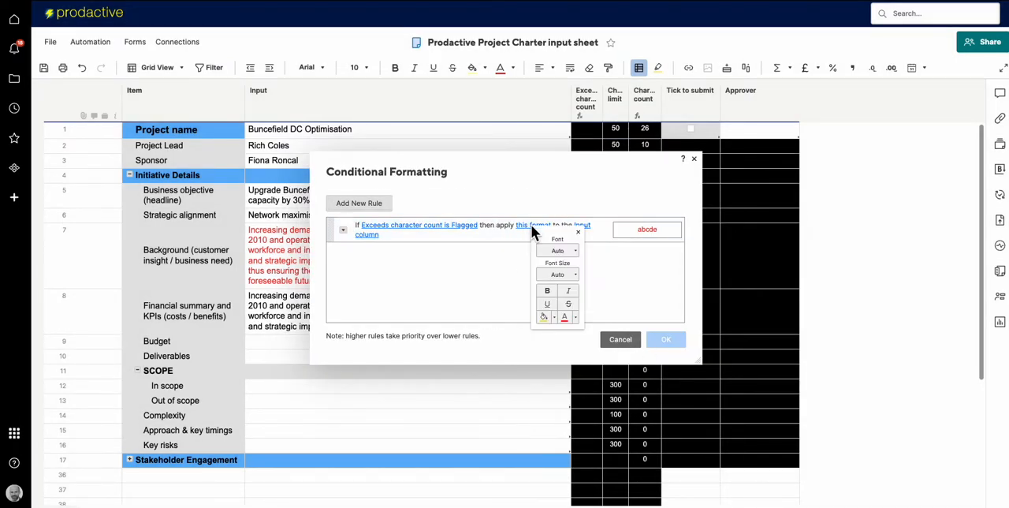
click(575, 316)
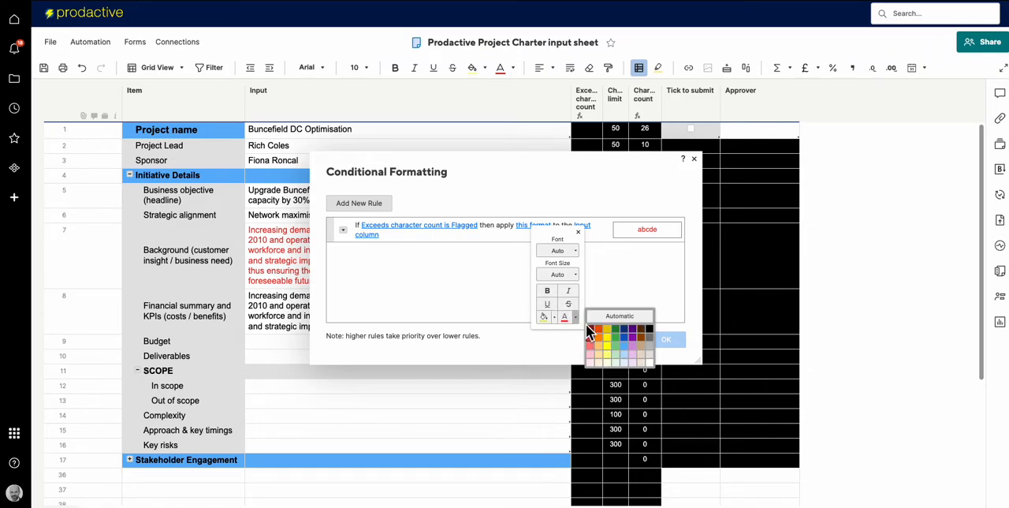
click(528, 336)
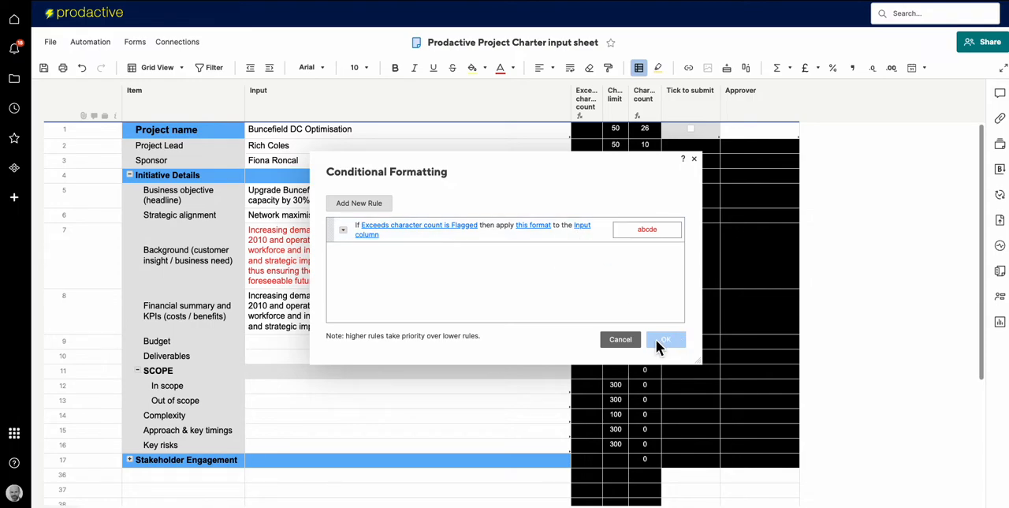
click(621, 339)
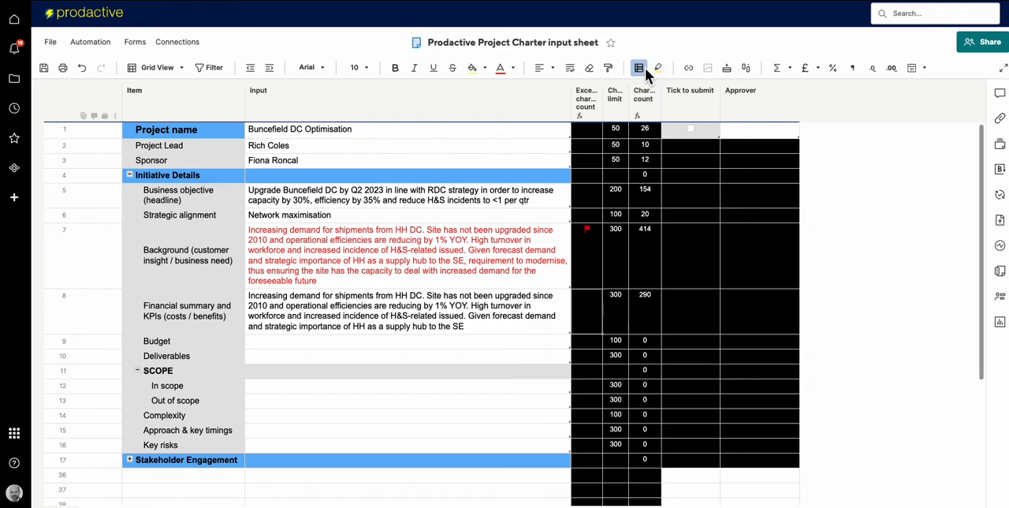
Set the font colour of the flagged-entry conditional formatting rule to light purple and apply the rule.
click(642, 68)
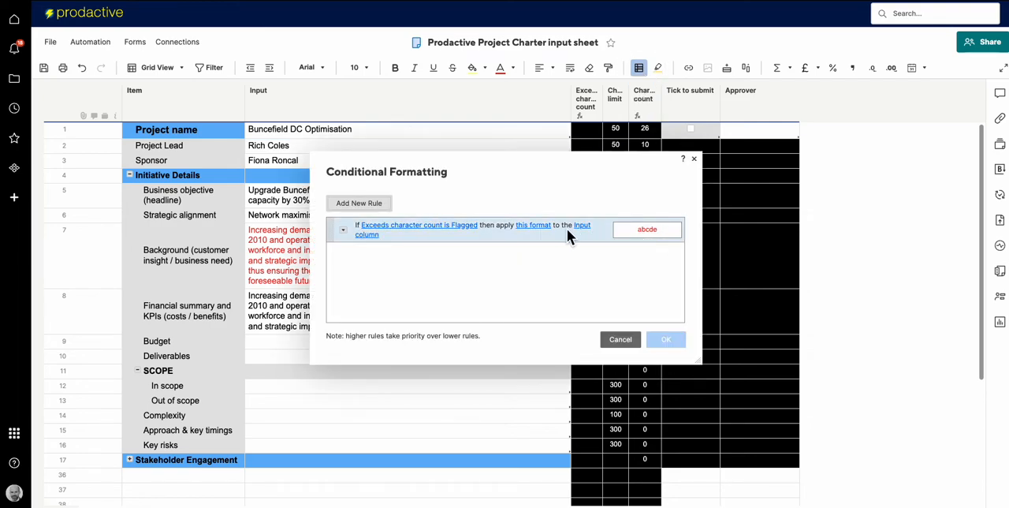
click(541, 227)
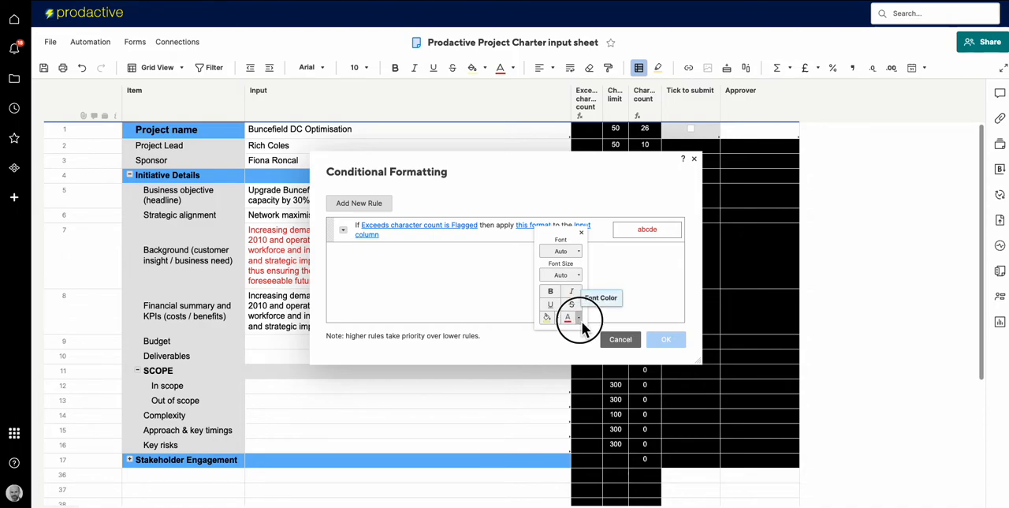
click(579, 318)
click(639, 349)
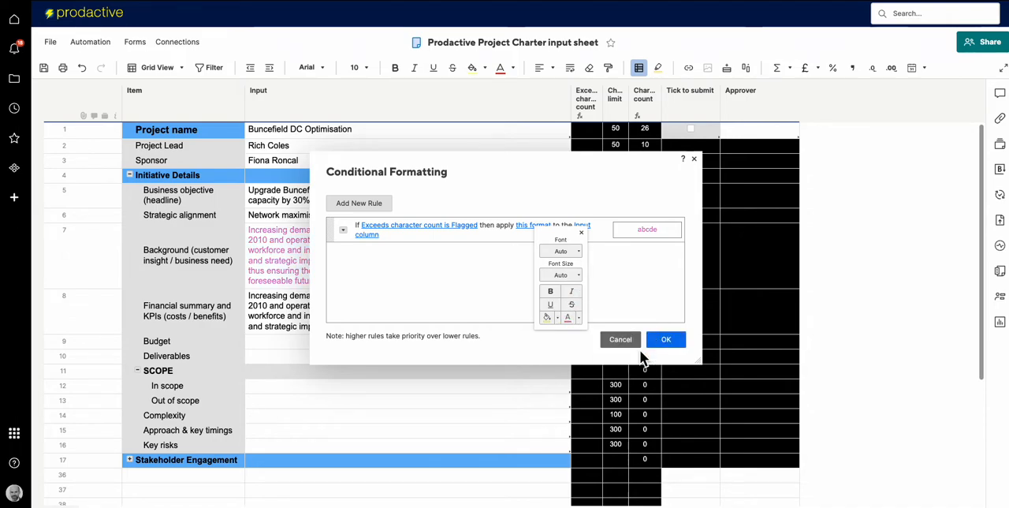
click(666, 340)
click(667, 340)
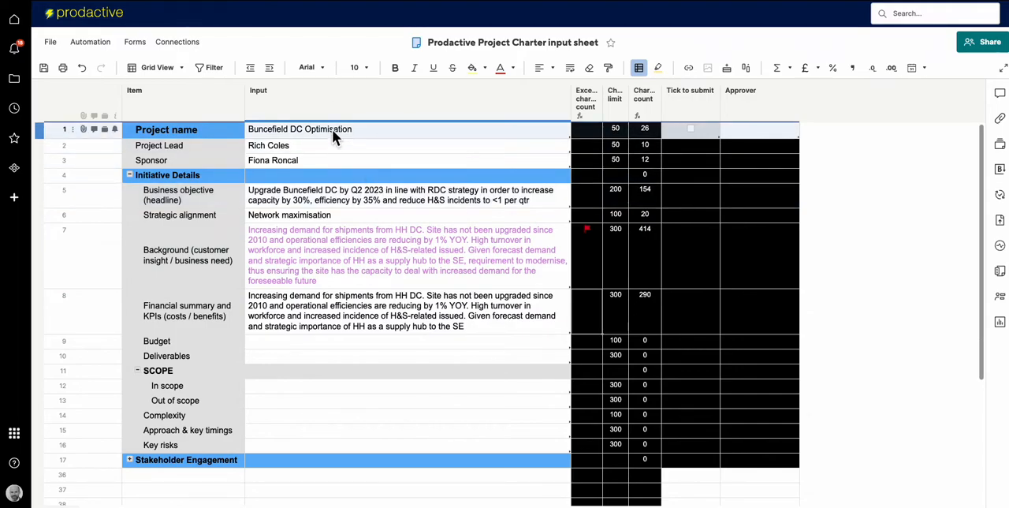
Append "- added text" and the copied project name "Buncefield DC Optimisation" to the Financial summary and KPIs text.
double_click(332, 130)
key(ctrl+c)
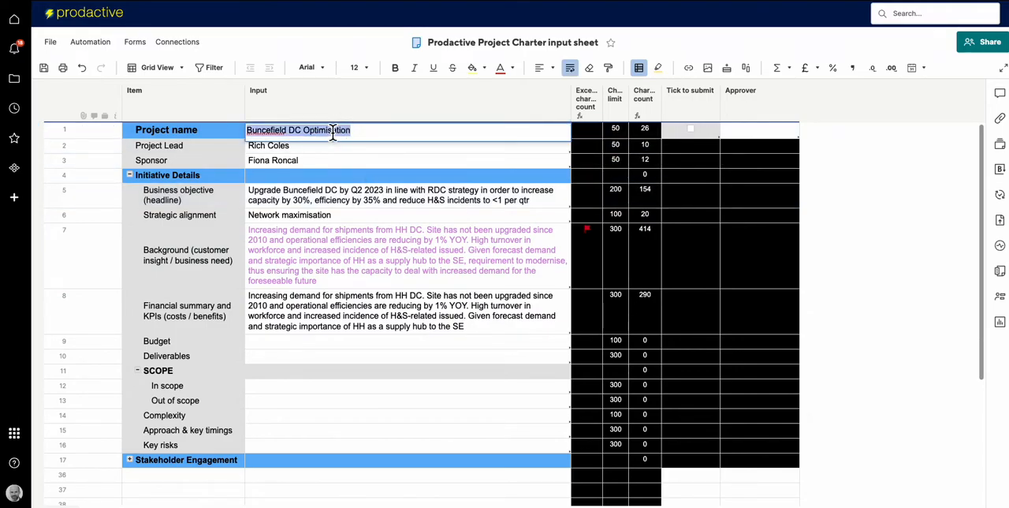
double_click(480, 331)
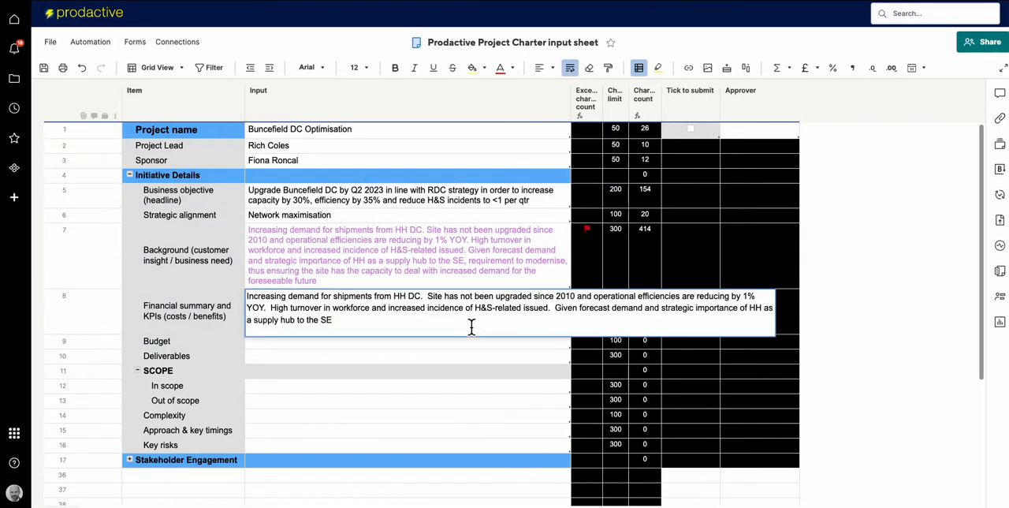
text(- added text)
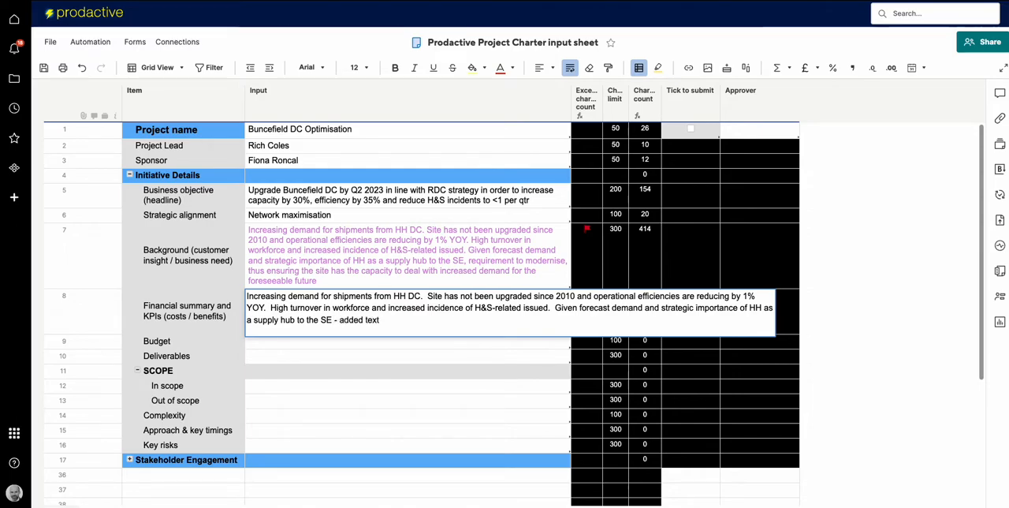
key(ctrl+v)
key(Return)
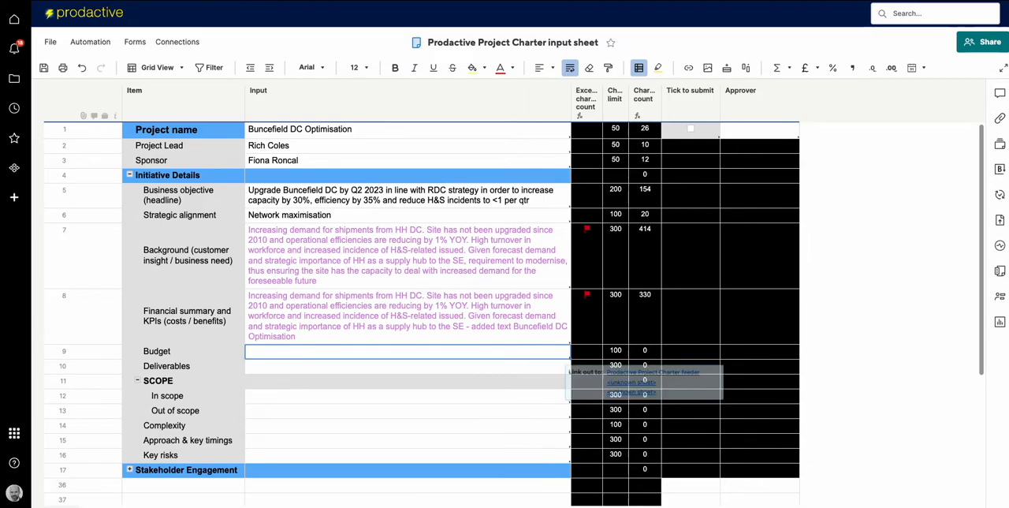